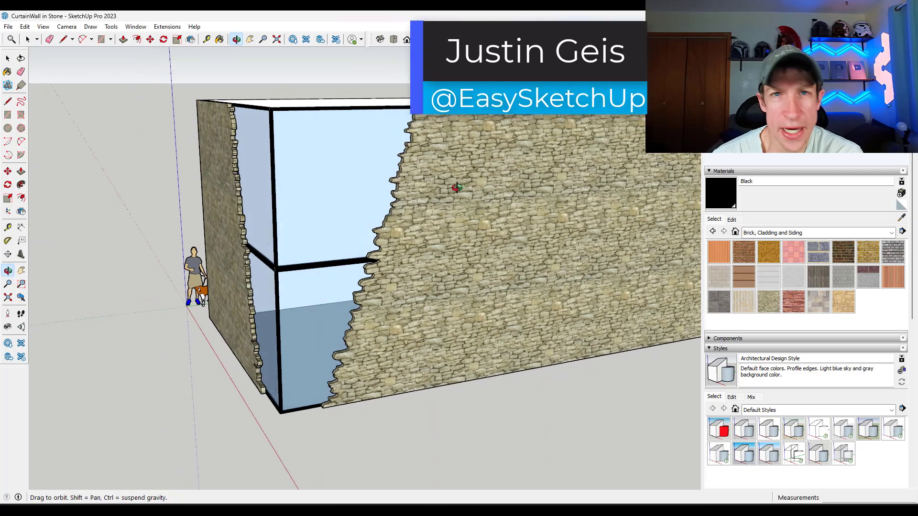
key("space")
scroll(389, 158, "up", 3)
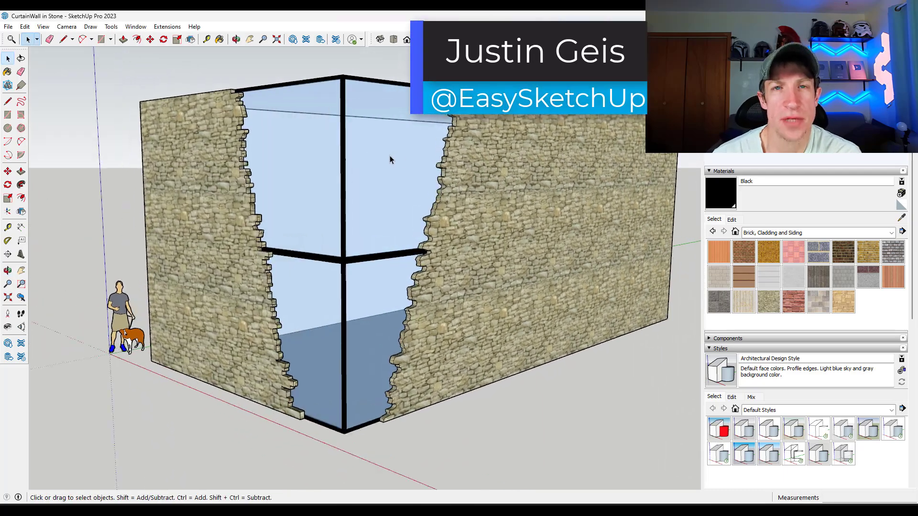
mouse_move(210, 216)
middle_mouse_down()
mouse_move(289, 205)
mouse_move(291, 189)
mouse_move(242, 184)
mouse_move(188, 234)
mouse_move(148, 237)
mouse_move(161, 193)
mouse_move(303, 187)
mouse_move(459, 225)
mouse_move(205, 225)
mouse_move(296, 201)
mouse_move(315, 206)
mouse_move(211, 224)
middle_mouse_up()
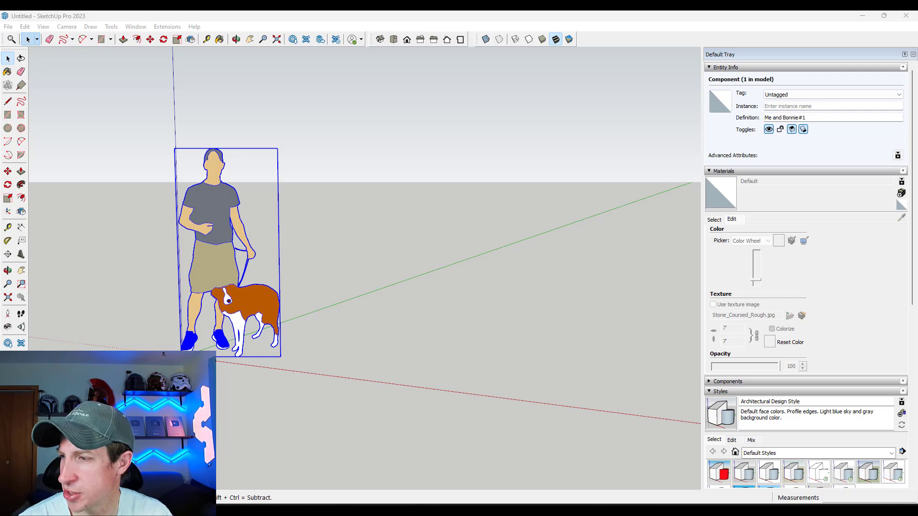
Draw a large rectangle on the ground beside the person and dog, along the red axis
left_click(377, 321)
scroll(374, 323, "down", 1)
key("r")
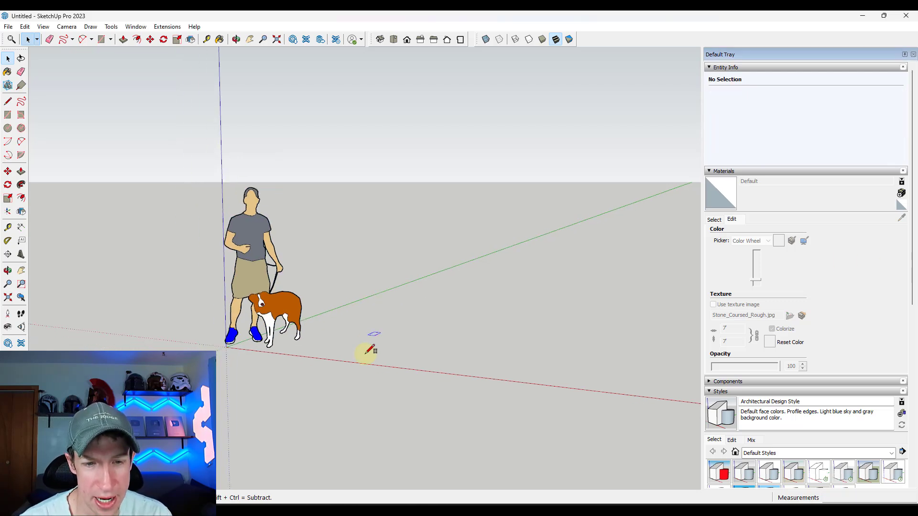
scroll(348, 352, "down", 2)
scroll(351, 348, "down", 2)
left_click(349, 349)
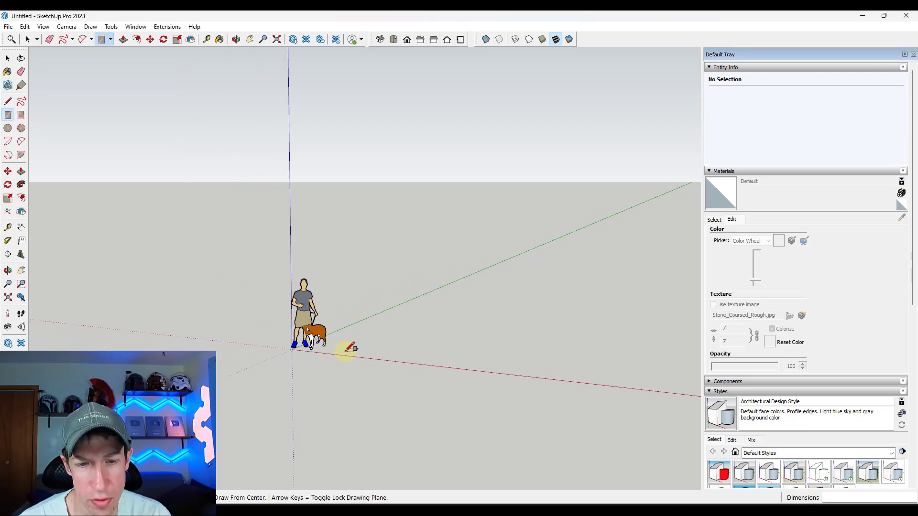
scroll(351, 350, "down", 2)
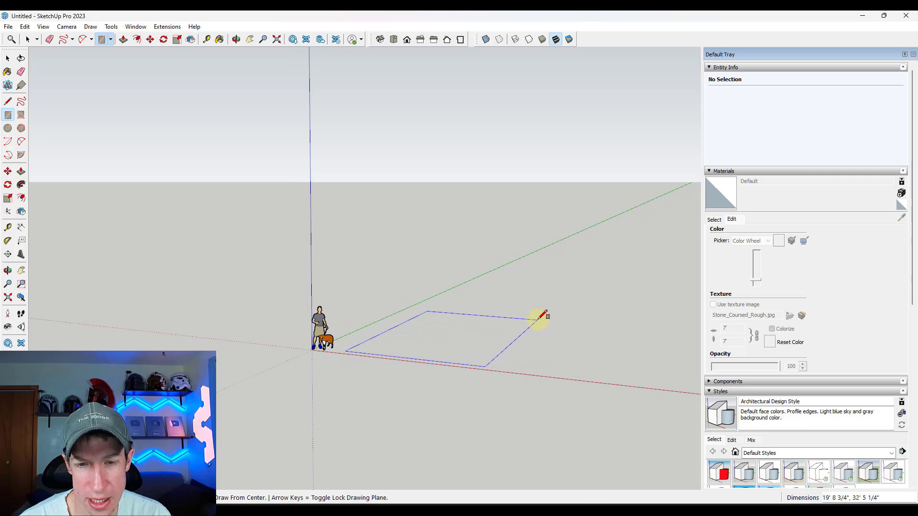
left_click(568, 306)
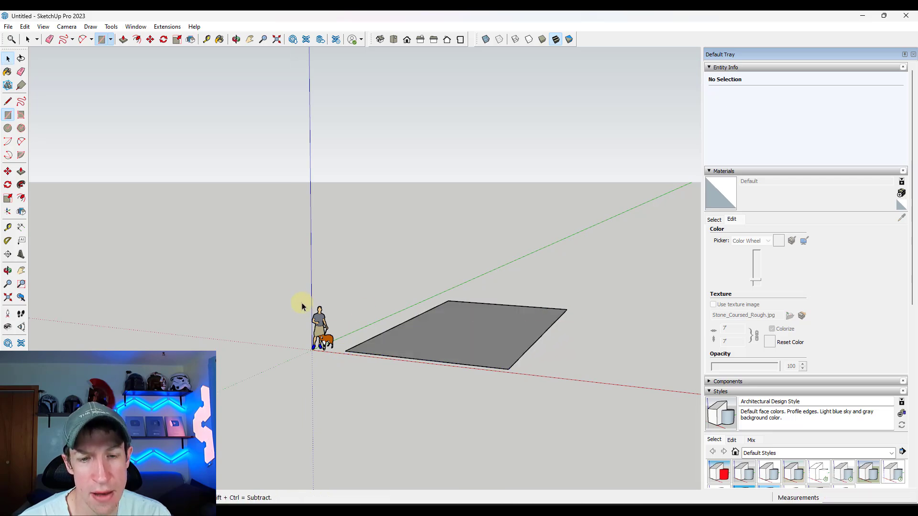
scroll(308, 308, "down", 2)
key("space")
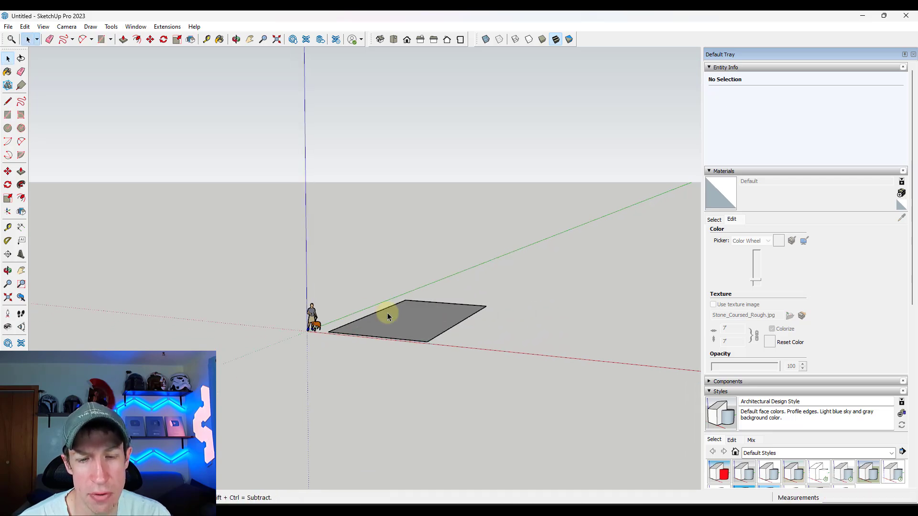
Push/Pull the rectangle up into a solid block about 23' 5" high
key("p")
left_click(421, 327)
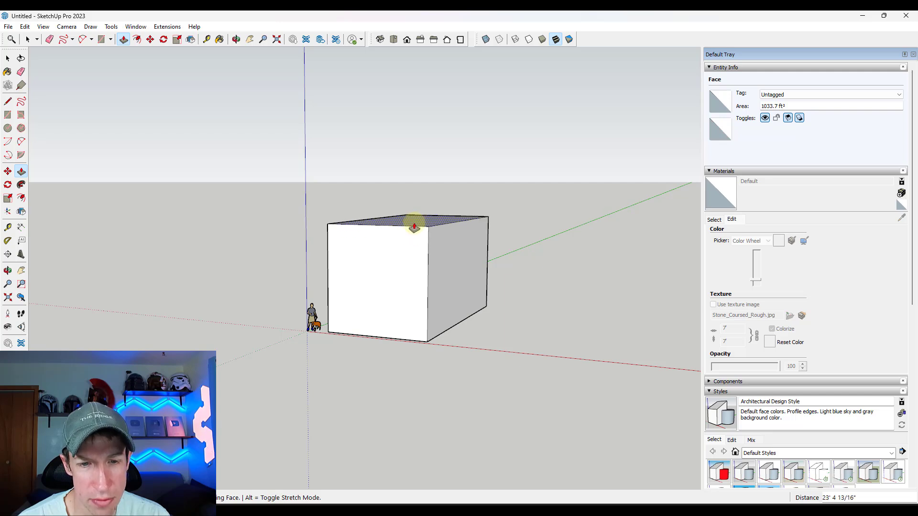
left_click(414, 223)
scroll(461, 296, "up", 5)
middle_click_drag(419, 303, 371, 303)
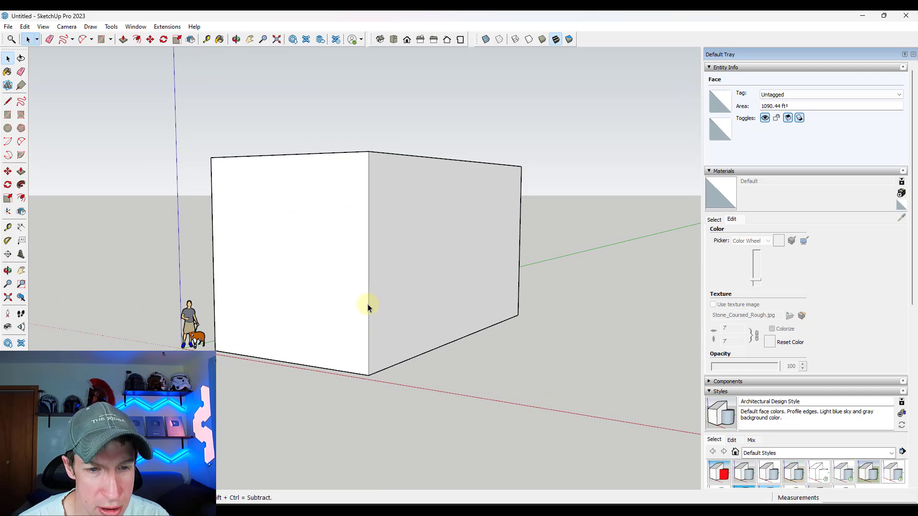
key("space")
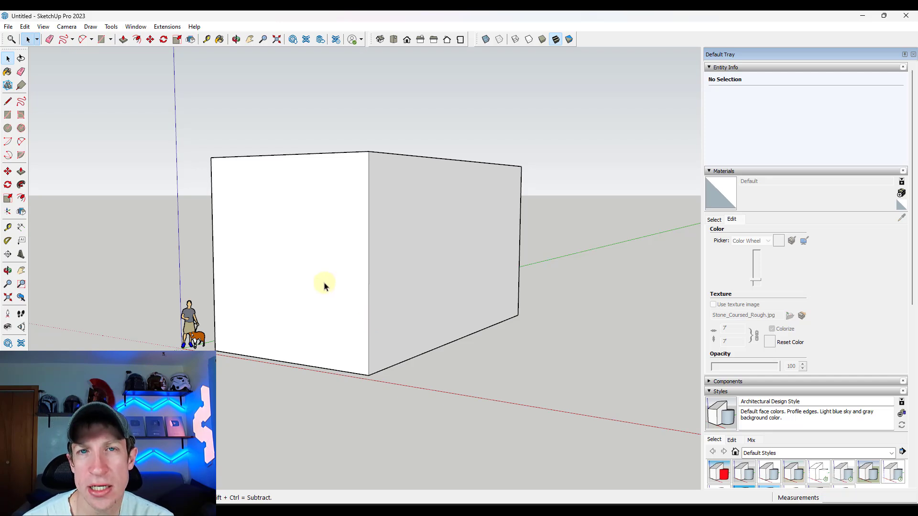
Paint the block's two visible side faces with the Stone Coursed Rough material from Brick, Cladding and Siding
left_click(719, 220)
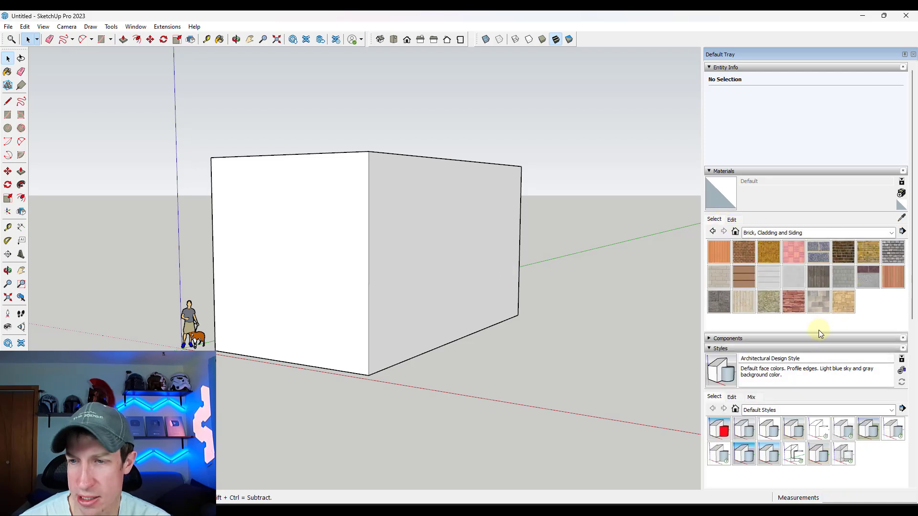
left_click(767, 297)
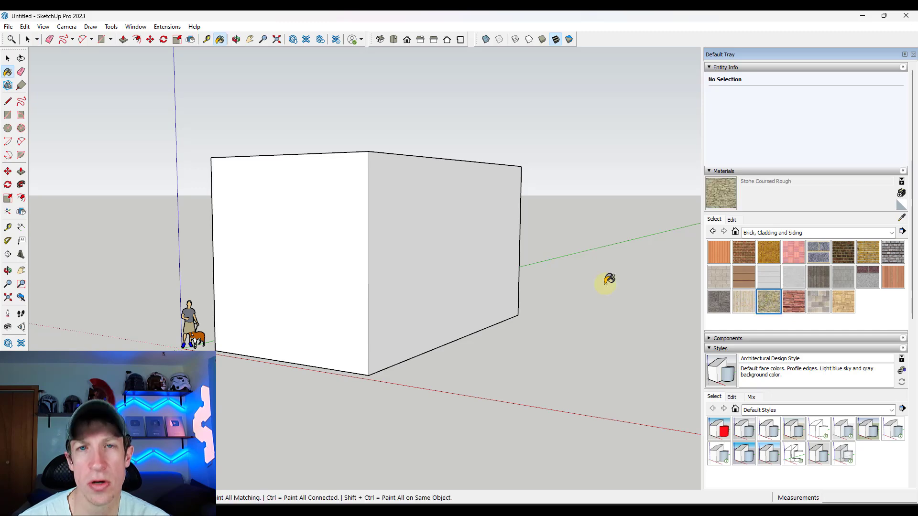
left_click(341, 230)
left_click(433, 230)
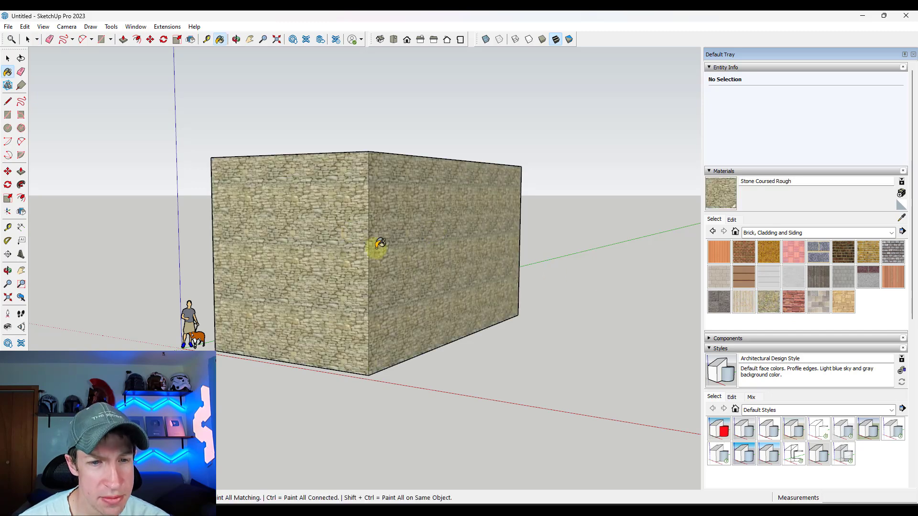
Lower the block's top face with Push/Pull to make the building shorter
scroll(339, 234, "up", 3)
scroll(352, 227, "down", 2)
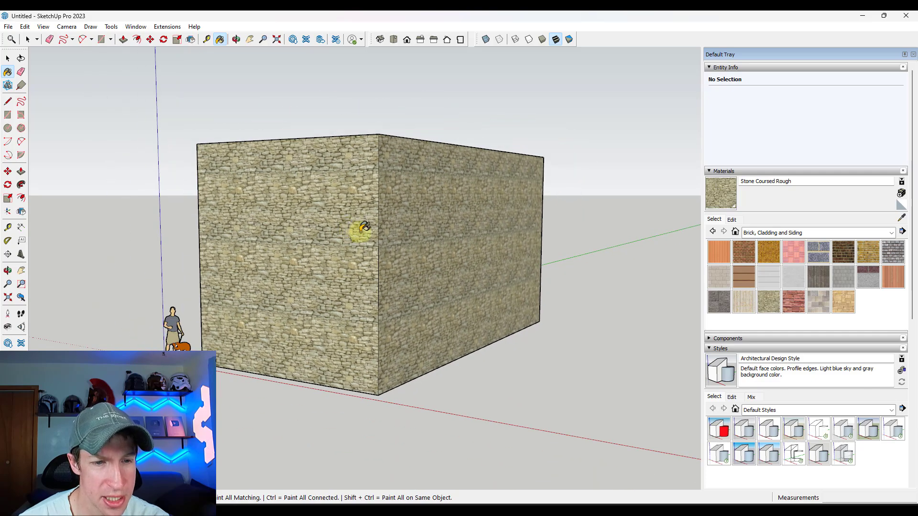
scroll(368, 227, "down", 3)
middle_click_drag(352, 199, 365, 171)
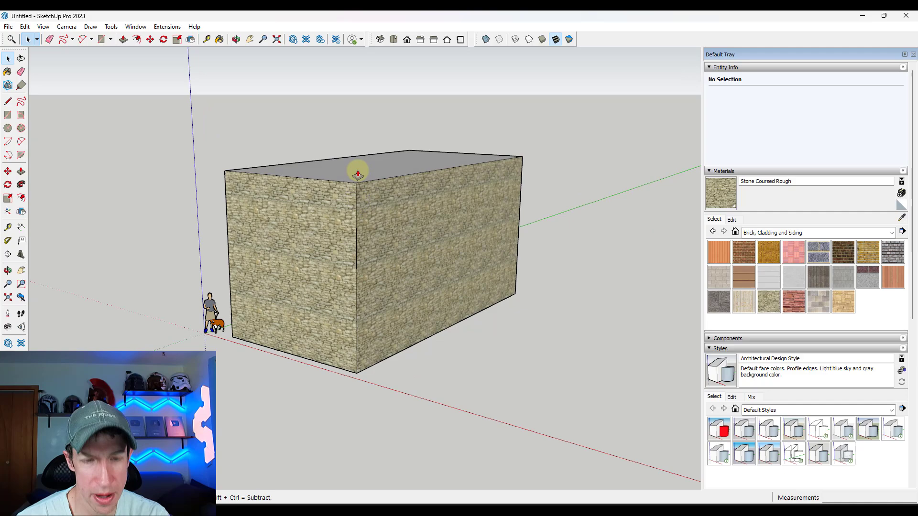
key("p")
left_click_drag(356, 173, 360, 191)
middle_click_drag(361, 191, 378, 276)
key("space")
Trace a stepped line upward from the wall's bottom edge near the front corner, following the joints of the lowest stones
scroll(377, 276, "up", 3)
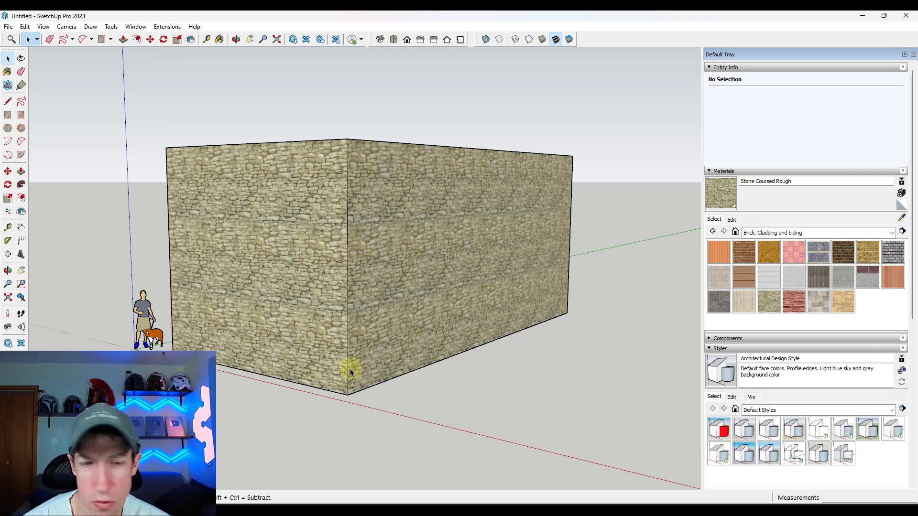
scroll(334, 390, "up", 4)
scroll(341, 385, "up", 3)
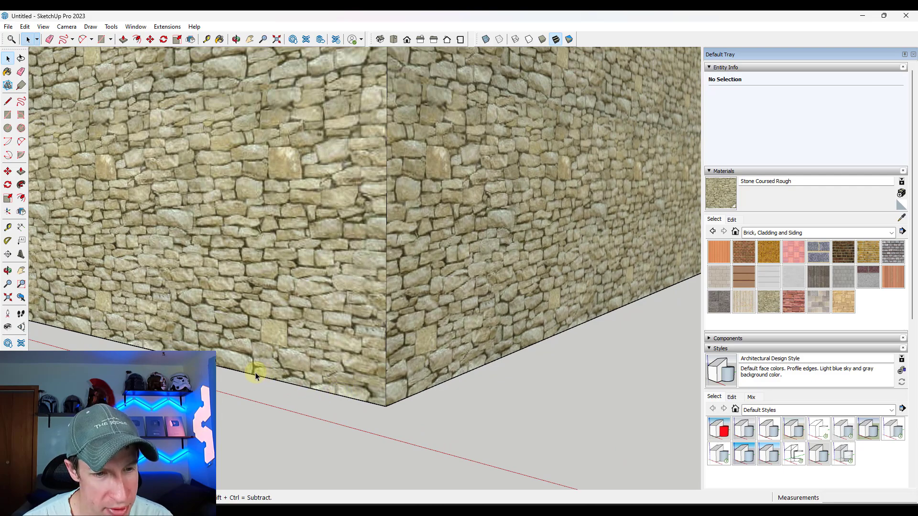
key("l")
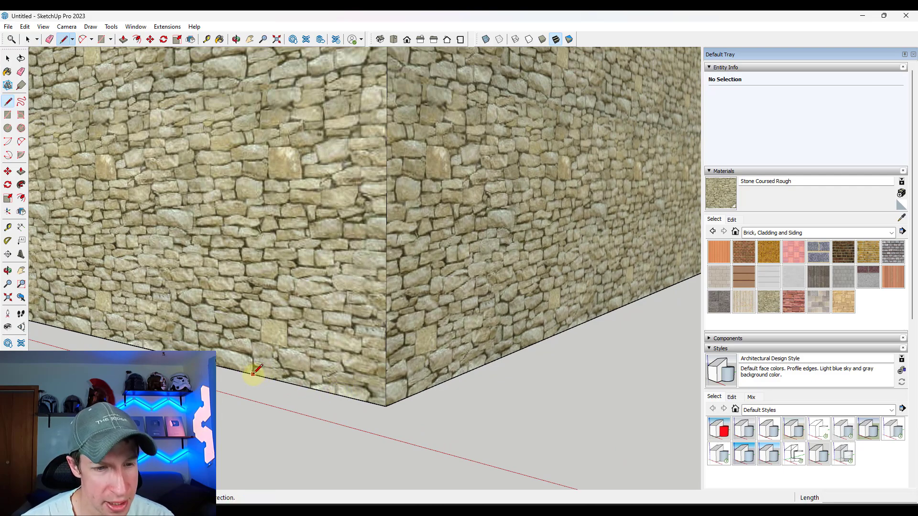
left_click(252, 374)
scroll(251, 354, "up", 4)
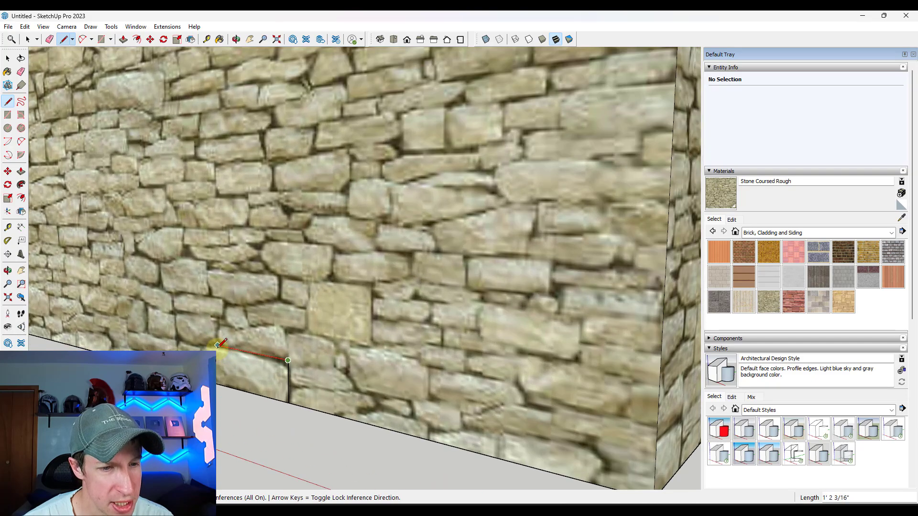
scroll(221, 317, "up", 2)
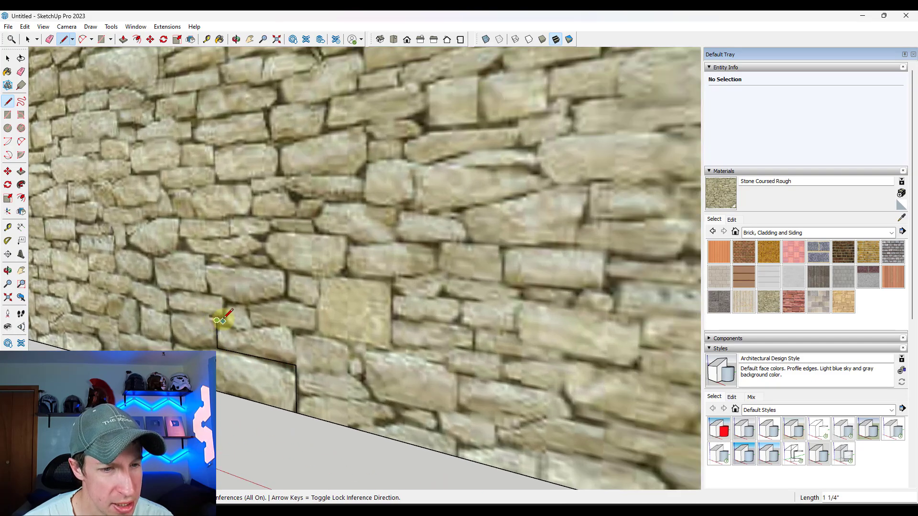
left_click(222, 293)
left_click(206, 291)
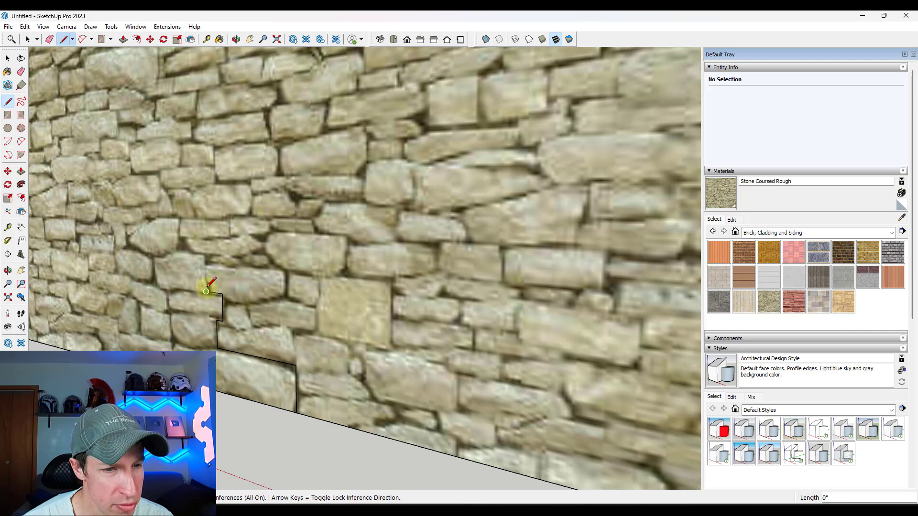
Extend the stepped line upward with connected segments around the thin ledge stone and the wider stones above it
left_click(205, 252)
left_click(177, 249)
left_click(178, 235)
left_click(230, 238)
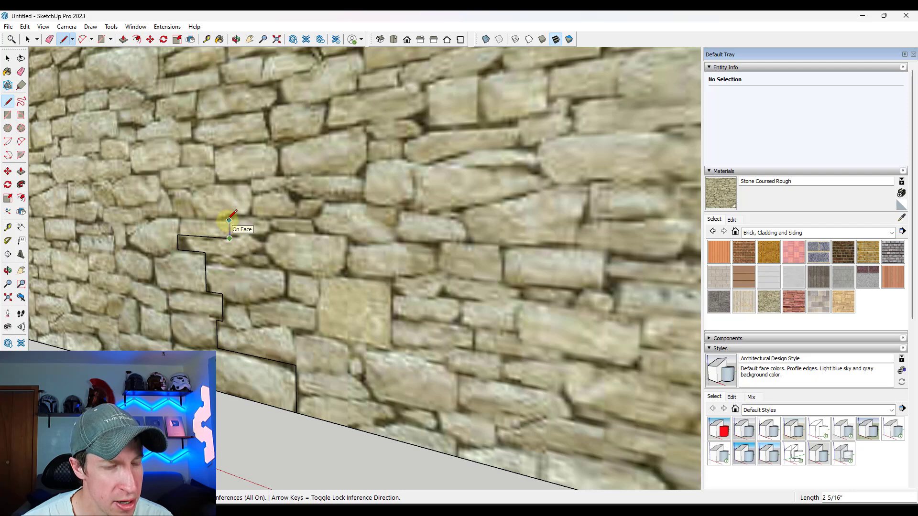
scroll(237, 217, "up", 4)
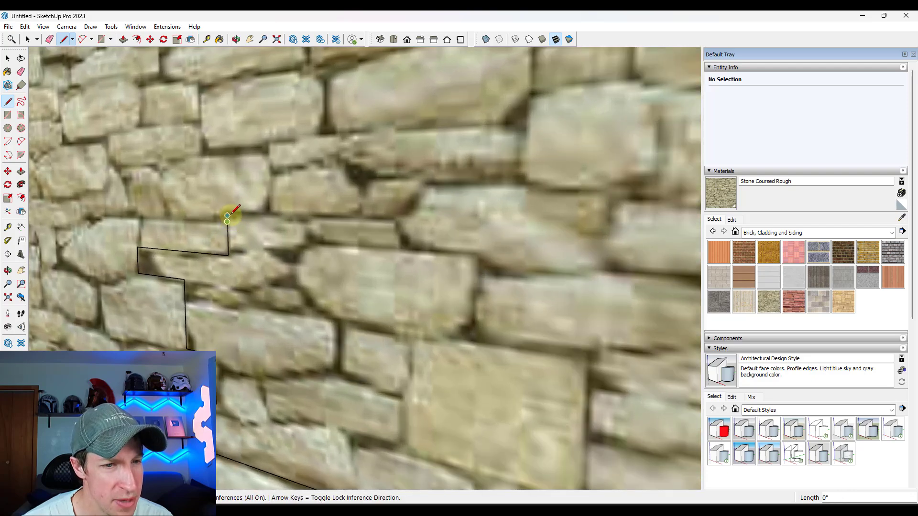
left_click(265, 214)
left_click(264, 150)
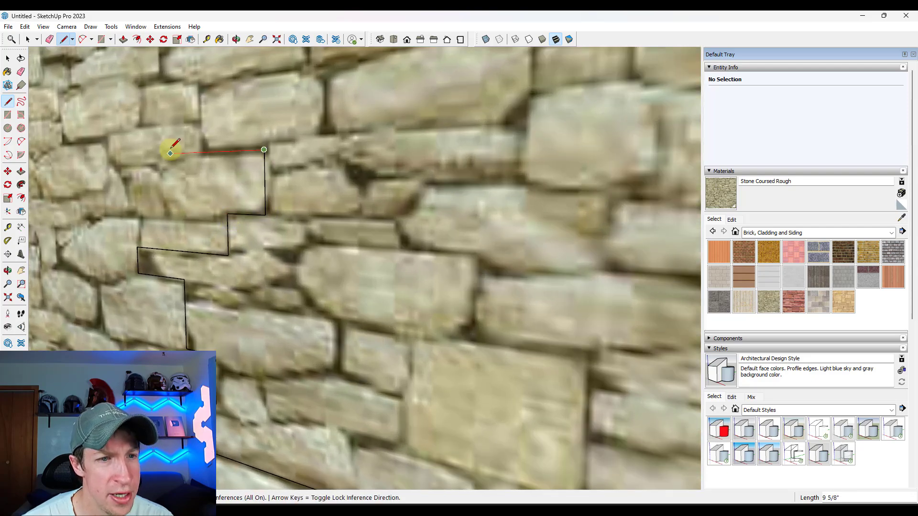
left_click(203, 152)
Carry the jagged line up the next few stone courses, stepping in and out along the mortar joints
scroll(203, 127, "down", 5)
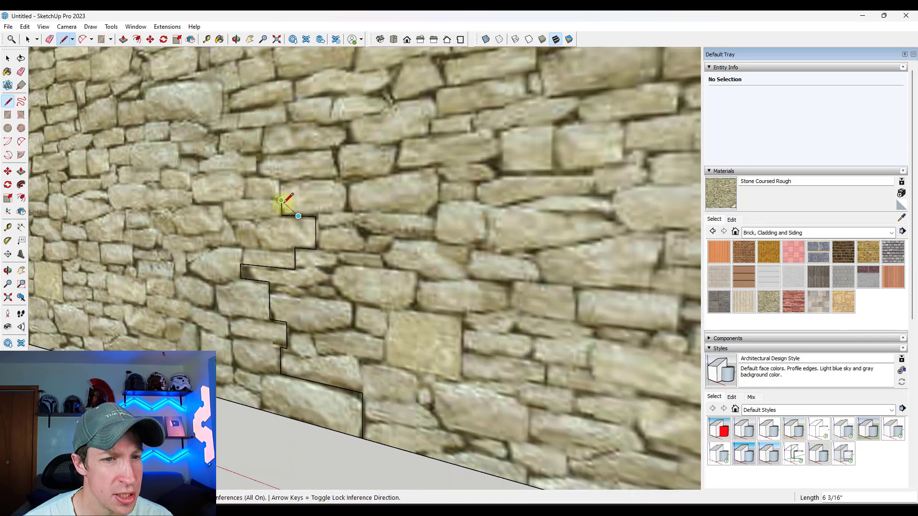
left_click(281, 200)
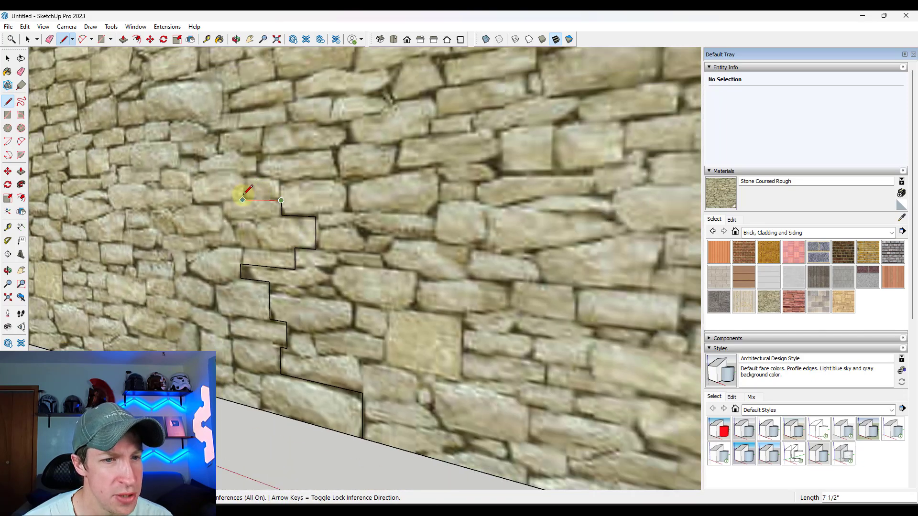
left_click(243, 200)
left_click(243, 174)
left_click(258, 174)
left_click(258, 154)
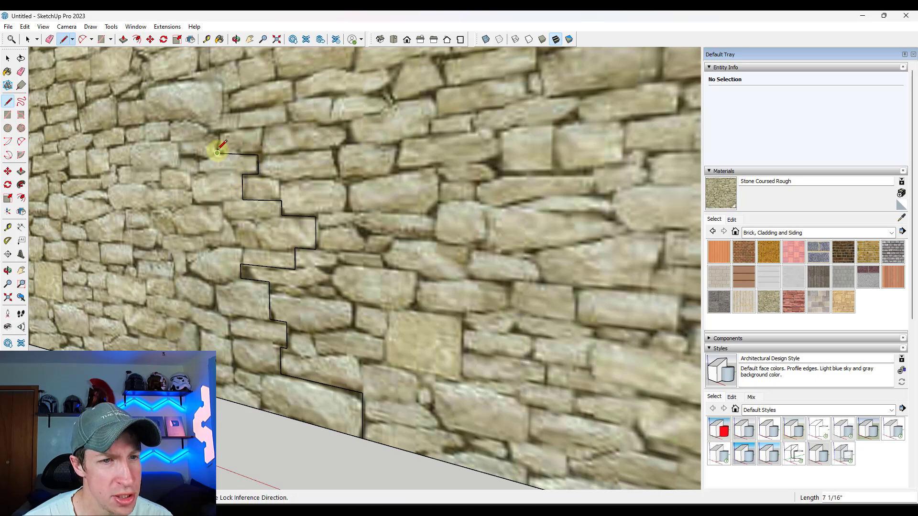
left_click(217, 153)
scroll(242, 127, "down", 6)
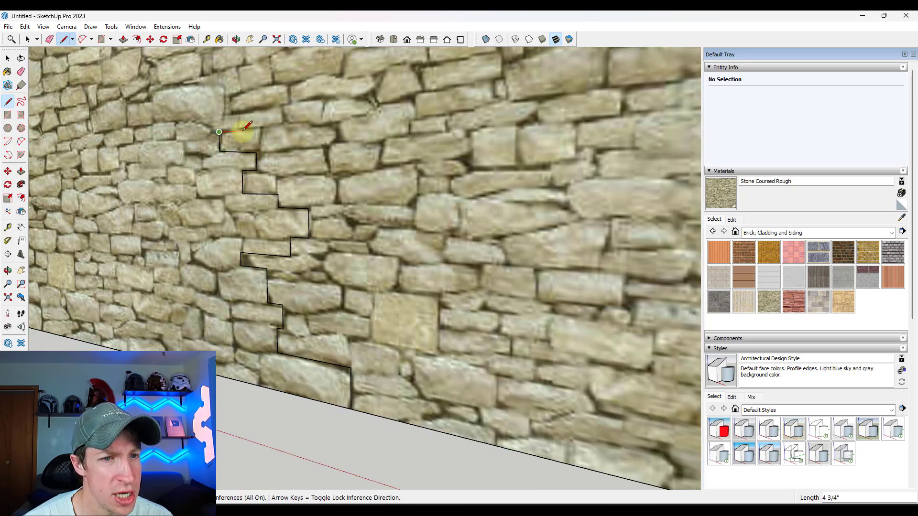
Erase the uppermost segments at the end of the traced line
key("space")
scroll(293, 233, "down", 5)
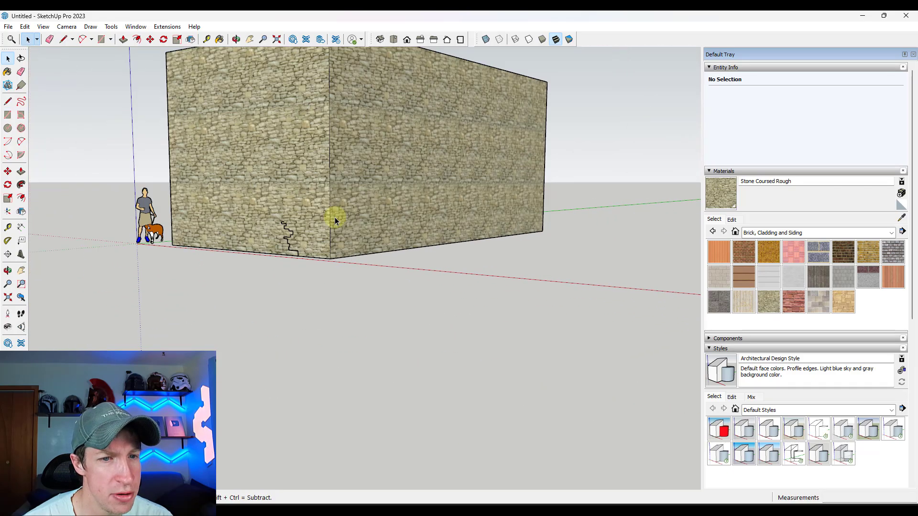
middle_click_drag(395, 190, 247, 213)
scroll(260, 238, "up", 9)
scroll(192, 210, "down", 8)
scroll(221, 207, "up", 8)
key("e")
mouse_move(224, 203)
left_mouse_down()
mouse_move(221, 160)
mouse_move(236, 180)
left_mouse_up()
mouse_move(236, 180)
middle_mouse_down()
mouse_move(363, 198)
mouse_move(346, 213)
middle_mouse_up()
Resume the line from its open end, following the slanted side of the next stone and the joint above it
key("l")
scroll(283, 198, "up", 3)
scroll(286, 198, "up", 3)
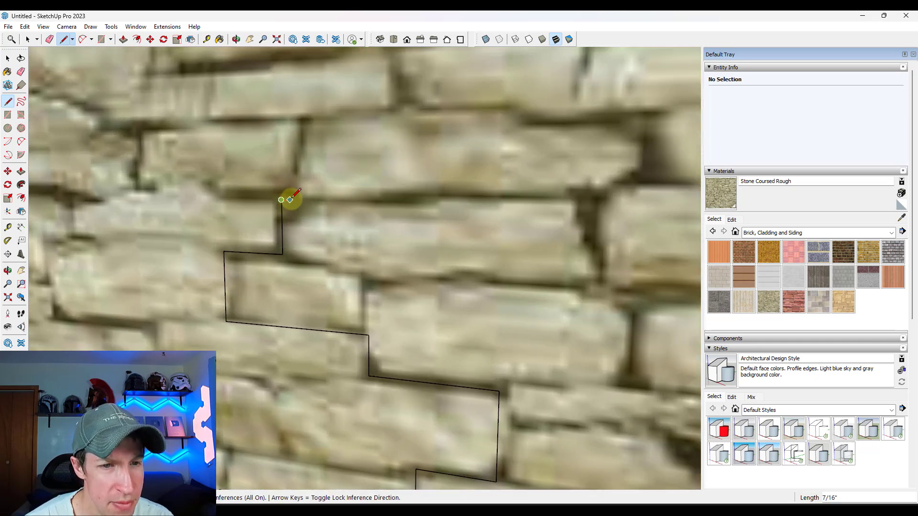
left_click(291, 200)
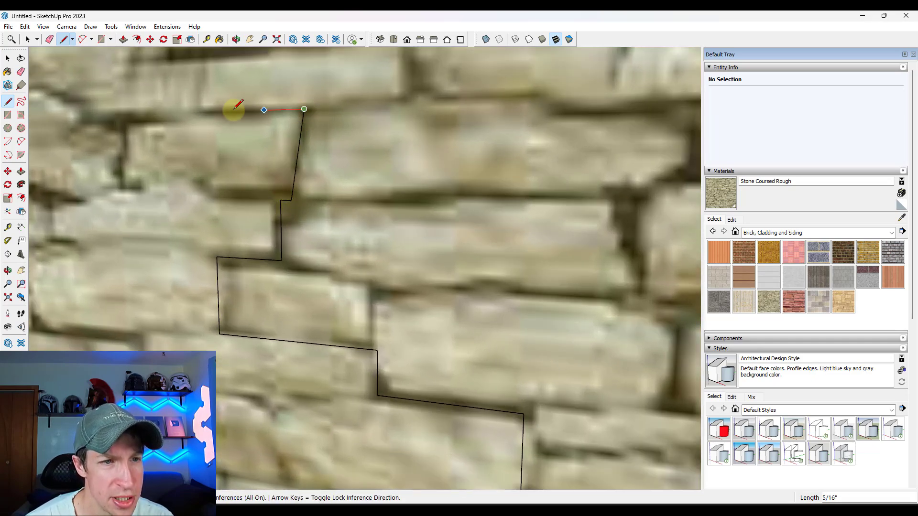
scroll(125, 113, "down", 5)
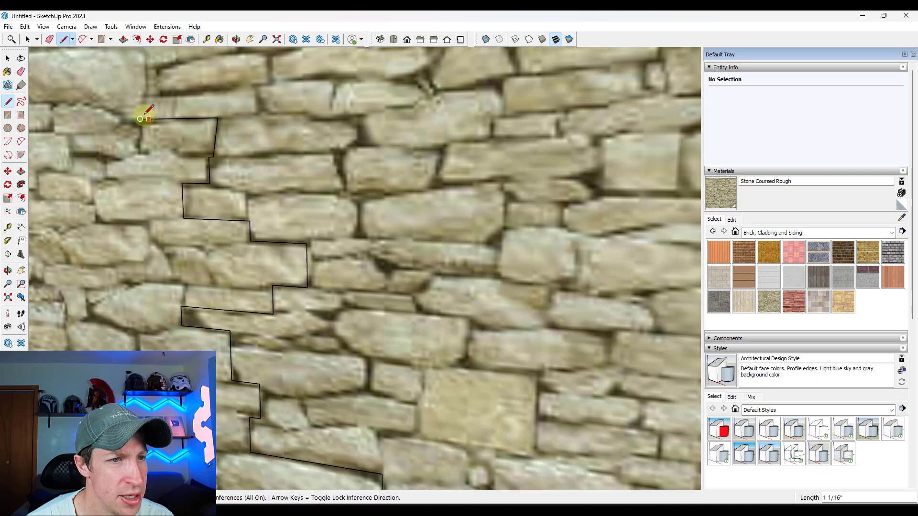
scroll(117, 107, "up", 2)
scroll(117, 113, "up", 3)
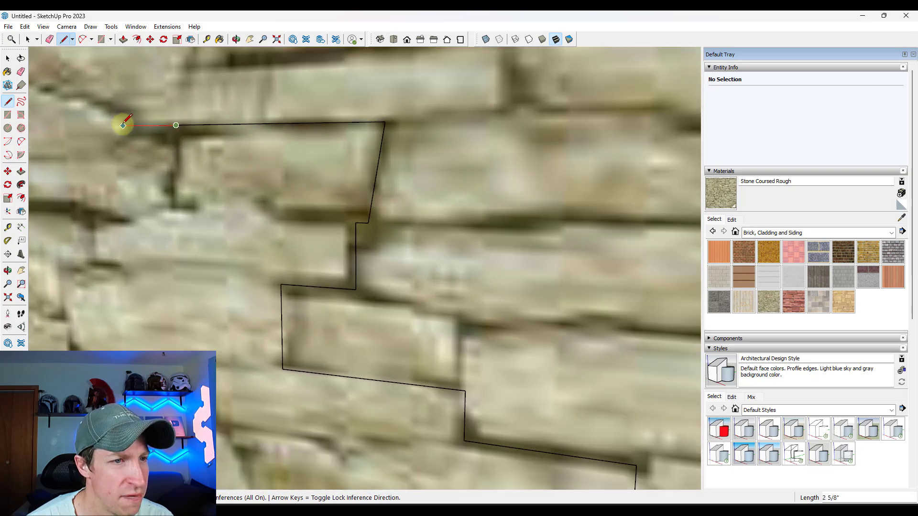
Trace the jagged line around the rounded end of the large stone, from its lower joint up to the top corner
left_click(162, 101)
scroll(164, 101, "down", 5)
scroll(168, 93, "up", 2)
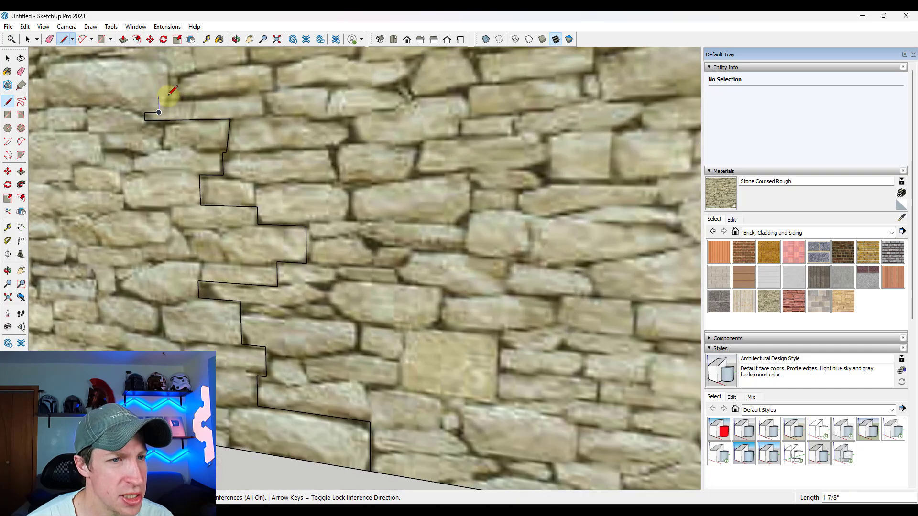
scroll(170, 95, "up", 3)
scroll(242, 225, "down", 5)
scroll(205, 136, "up", 4)
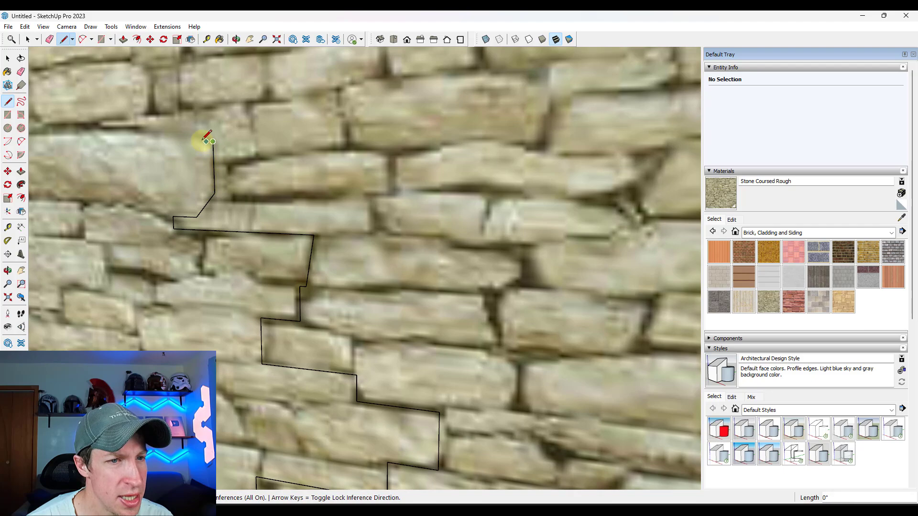
left_click(212, 141)
scroll(205, 139, "up", 1)
left_click(196, 135)
key("space")
scroll(256, 236, "down", 3)
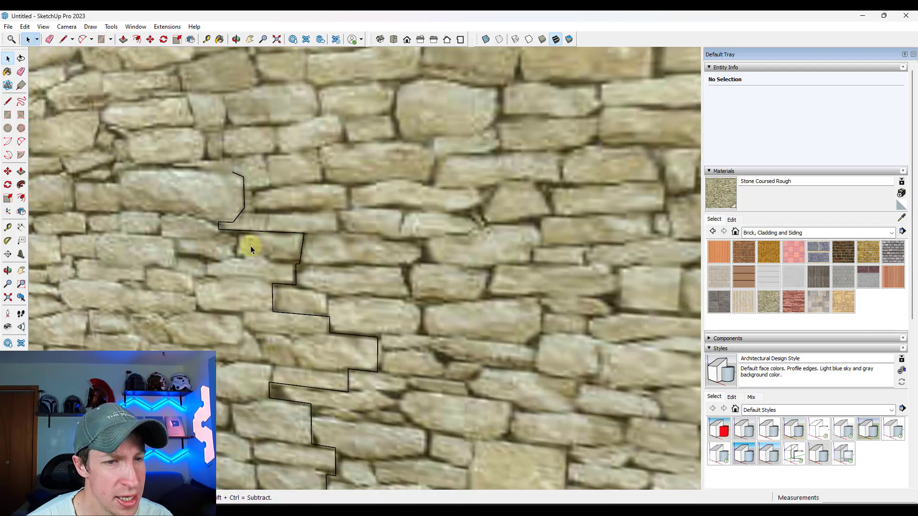
Resume the line from its open end, following the large stone's top edge and rising along the narrow stone above to the next joint
scroll(256, 236, "down", 5)
scroll(323, 250, "up", 3)
scroll(271, 223, "down", 3)
scroll(308, 245, "up", 8)
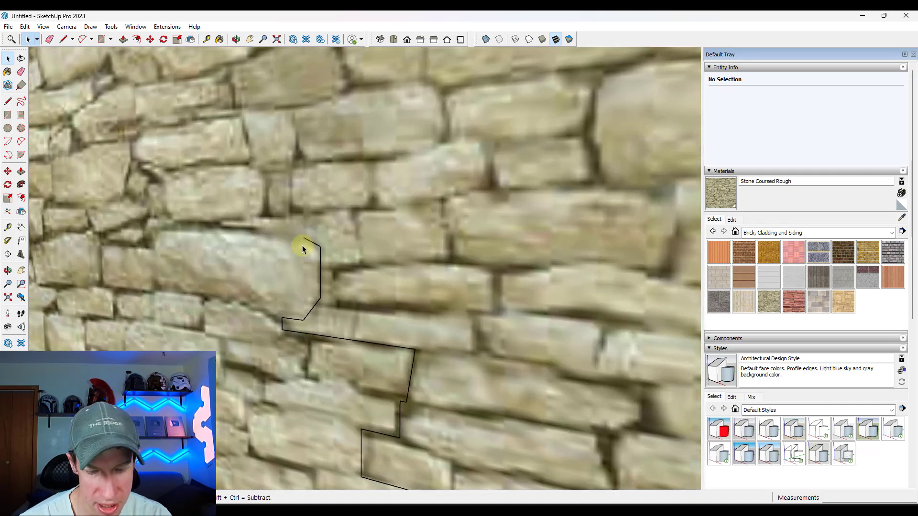
scroll(302, 246, "up", 1)
key("l")
left_click(303, 236)
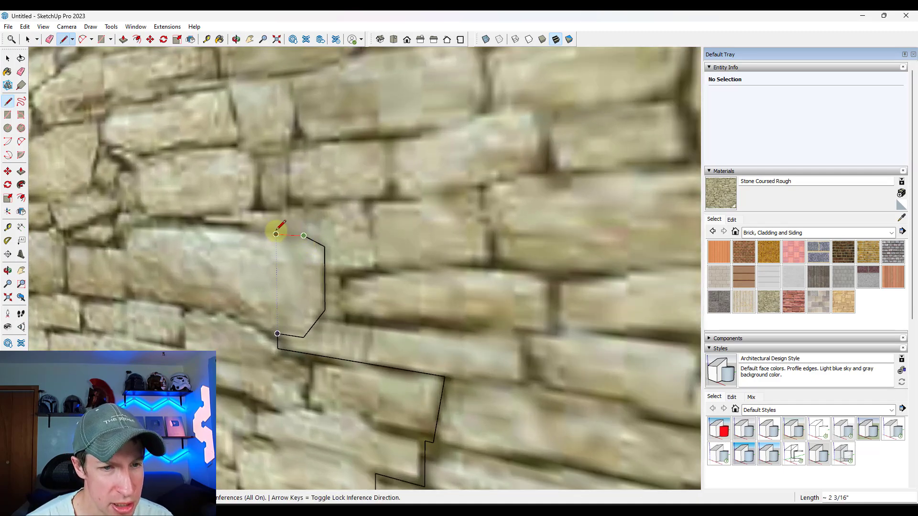
scroll(282, 231, "up", 2)
left_click(283, 235)
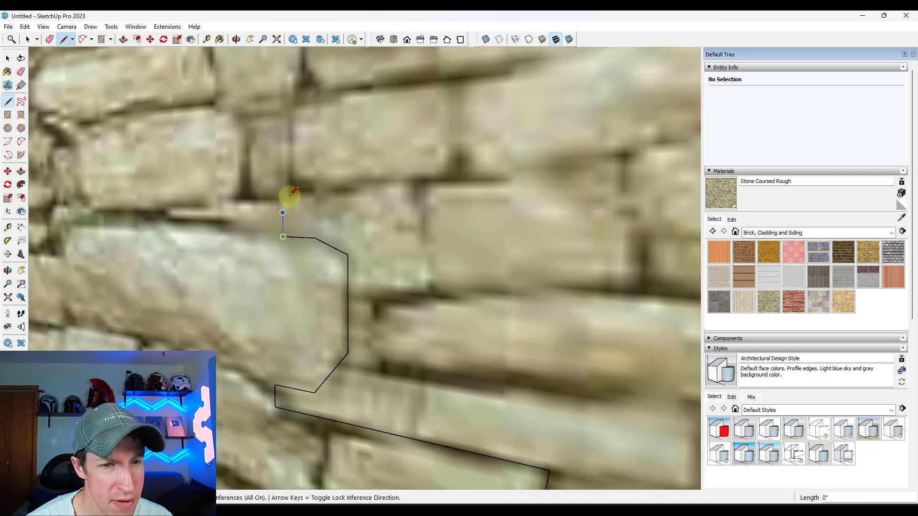
left_click(283, 99)
scroll(298, 96, "down", 4)
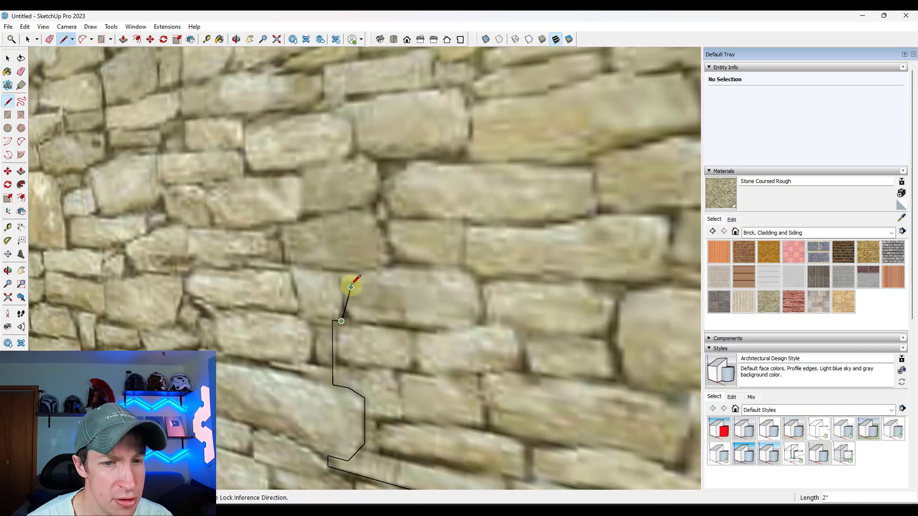
Step the line up the next courses, then follow the slanted joint and the end and top corner of the stone above
left_click(341, 272)
left_click(310, 269)
left_click(310, 215)
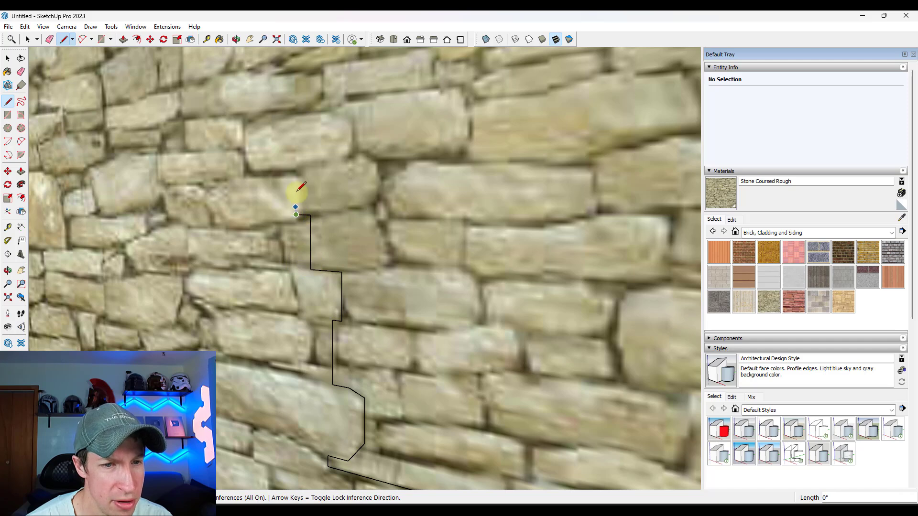
left_click(296, 168)
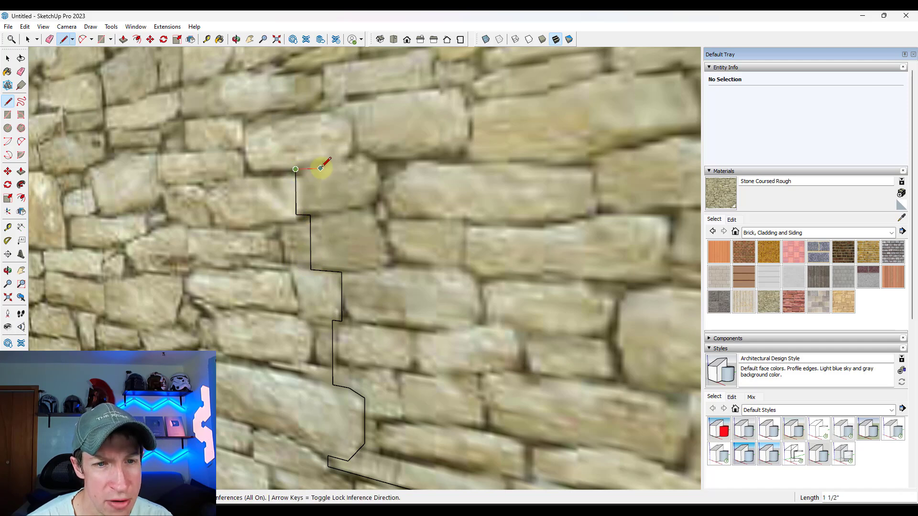
left_click(351, 152)
left_click(351, 115)
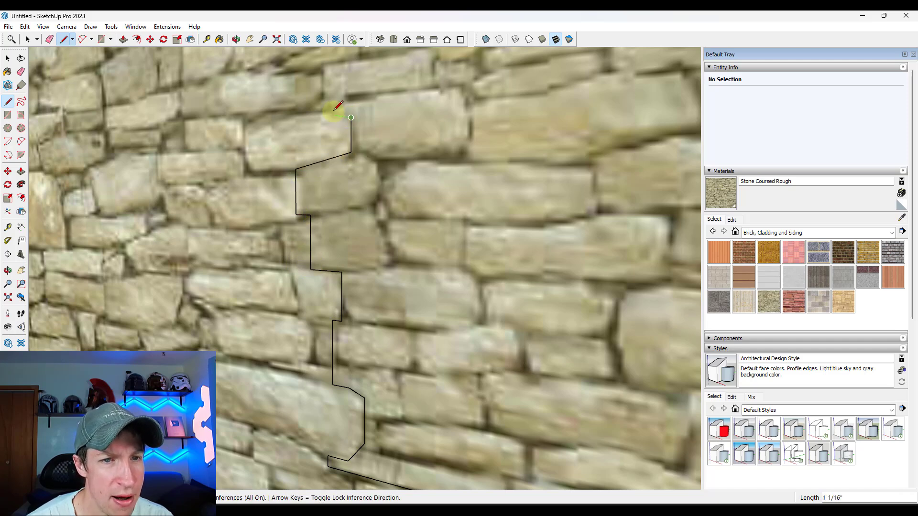
scroll(324, 102, "up", 3)
middle_click_drag(317, 97, 321, 178, "shift")
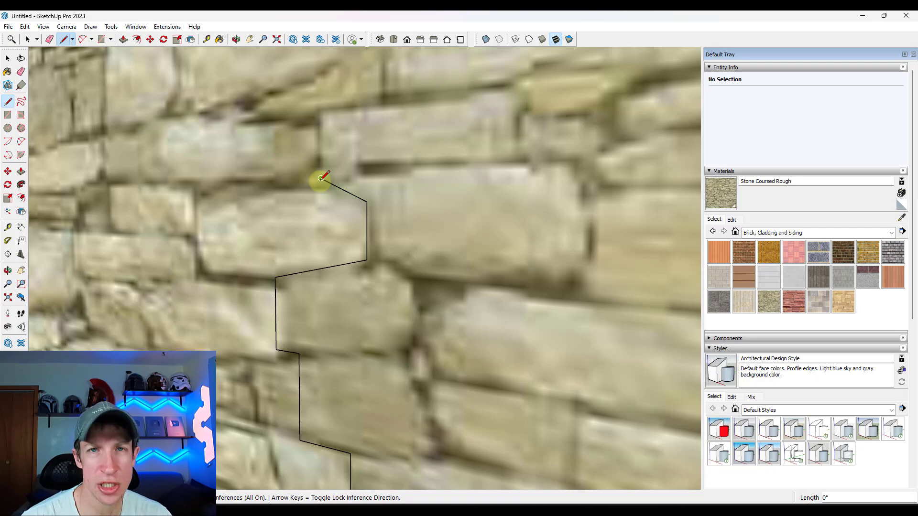
Restart the line at its open end and continue it along the joints of the next stones above
scroll(327, 191, "down", 4)
left_click(313, 266)
key("space")
key("l")
scroll(344, 314, "up", 3)
left_click(336, 301)
scroll(449, 296, "down", 10)
scroll(449, 297, "up", 10)
Extend the stepped line through several higher courses with short connected segments along the stone edges
left_click(486, 171)
left_click(415, 158)
scroll(418, 230, "up", 4)
left_click(417, 239)
scroll(418, 229, "up", 3)
left_click(423, 456)
scroll(406, 263, "down", 5)
left_click(410, 262)
Run the line beneath and up the slanted side of the large square stone, and finish it at the wall's top edge
middle_click_drag(360, 135, 340, 221)
left_click(336, 246)
scroll(366, 239, "down", 3)
left_click(369, 264)
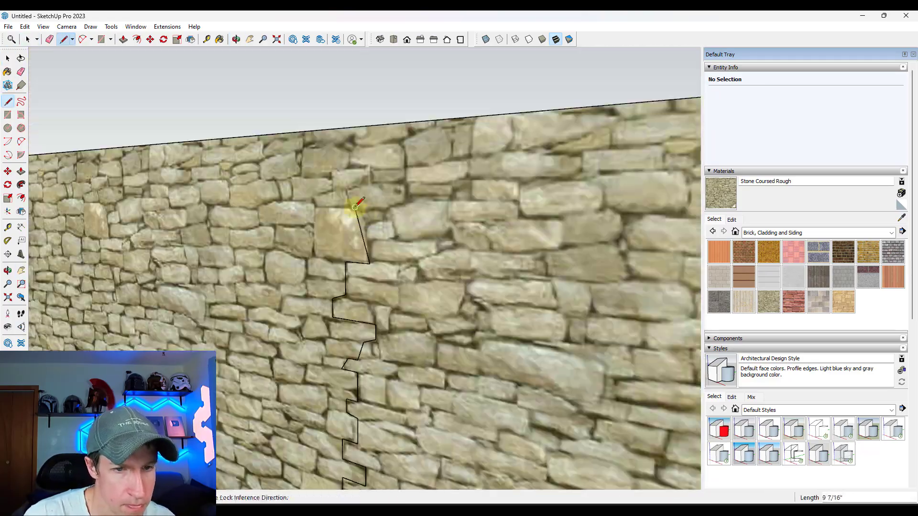
left_click(369, 215)
scroll(366, 215, "down", 10)
key("space")
Try to push the wall section between the jagged line and the building corner inward about 3 1/16"
middle_click_drag(357, 279, 354, 335)
left_click(256, 177)
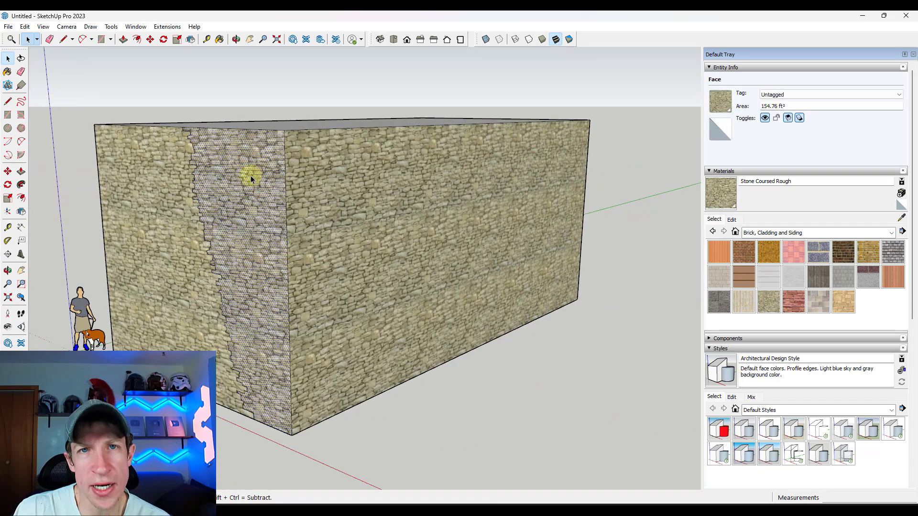
scroll(220, 181, "up", 2)
key("p")
left_click(225, 206)
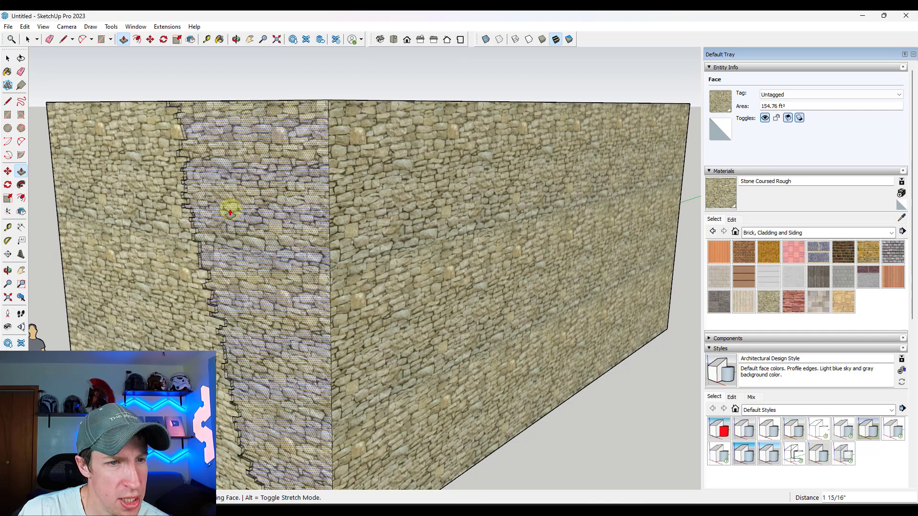
scroll(281, 194, "down", 3)
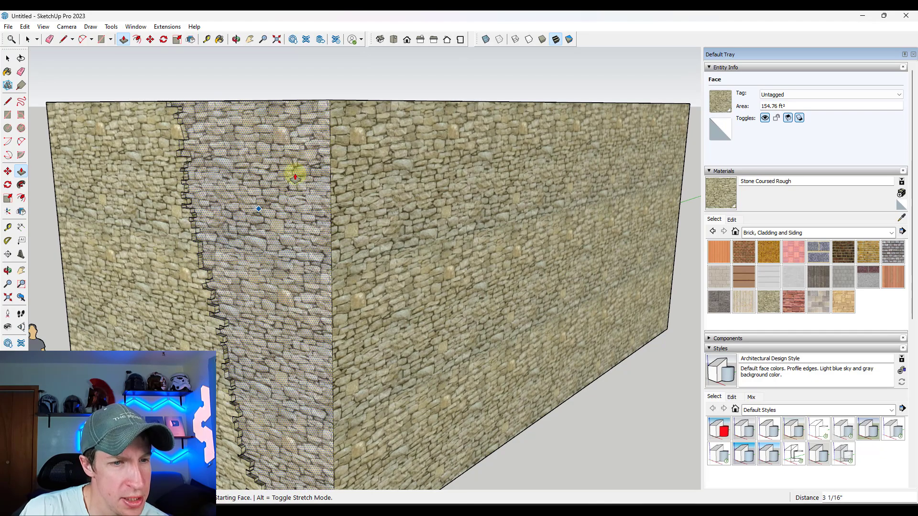
scroll(272, 374, "up", 5)
scroll(265, 372, "up", 2)
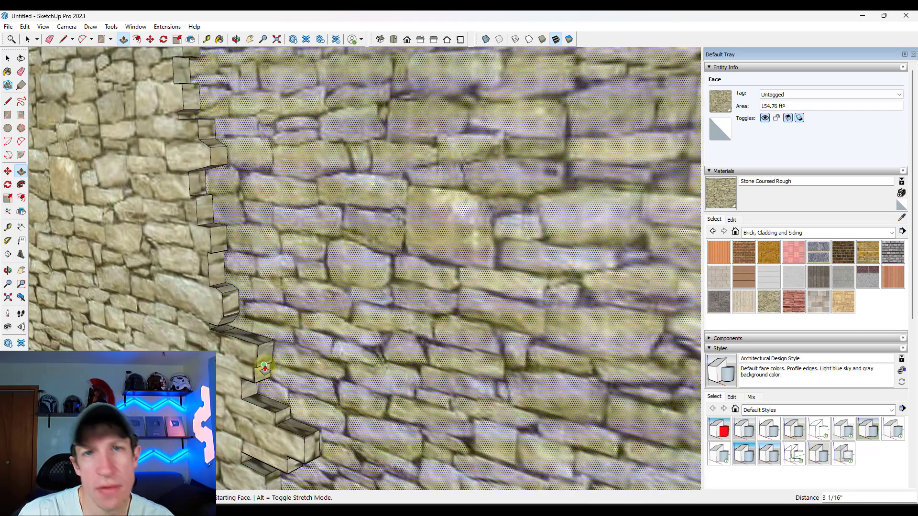
middle_click_drag(286, 348, 349, 308)
scroll(333, 275, "down", 3)
scroll(335, 273, "down", 4)
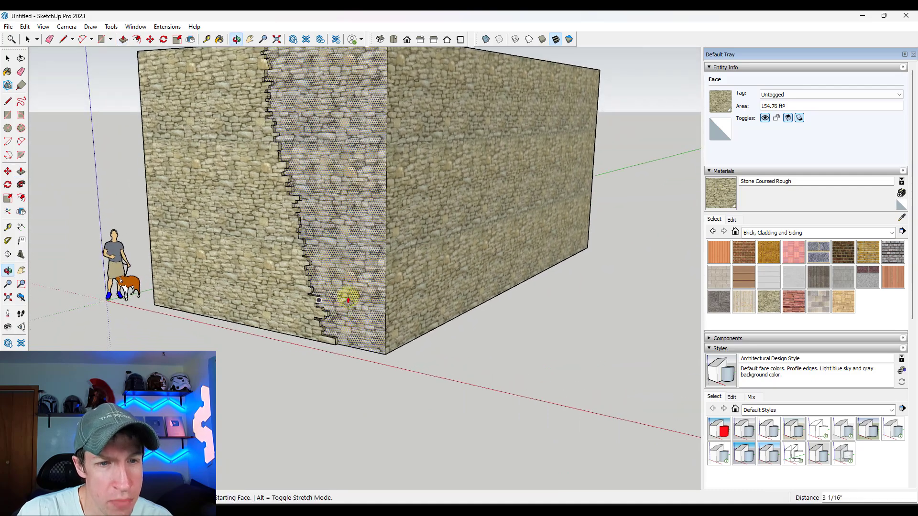
scroll(353, 300, "down", 4)
left_click(404, 183)
key("space")
scroll(428, 153, "up", 3)
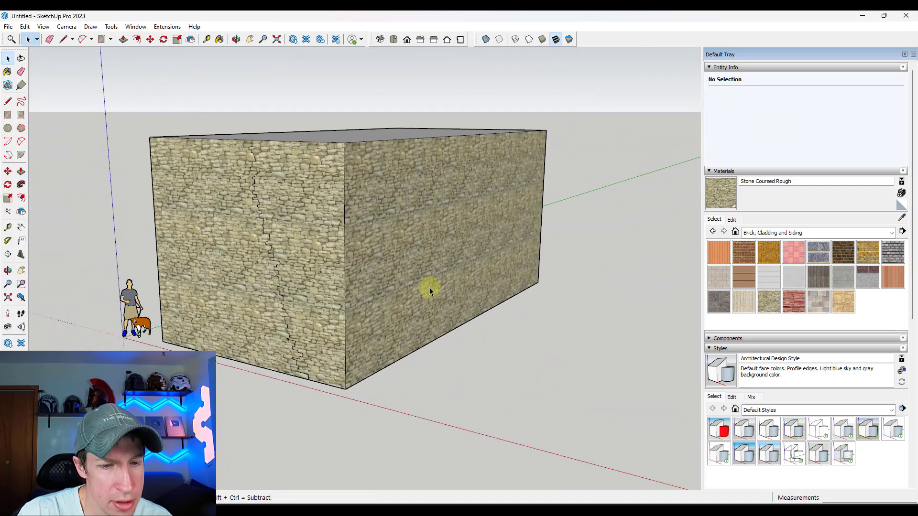
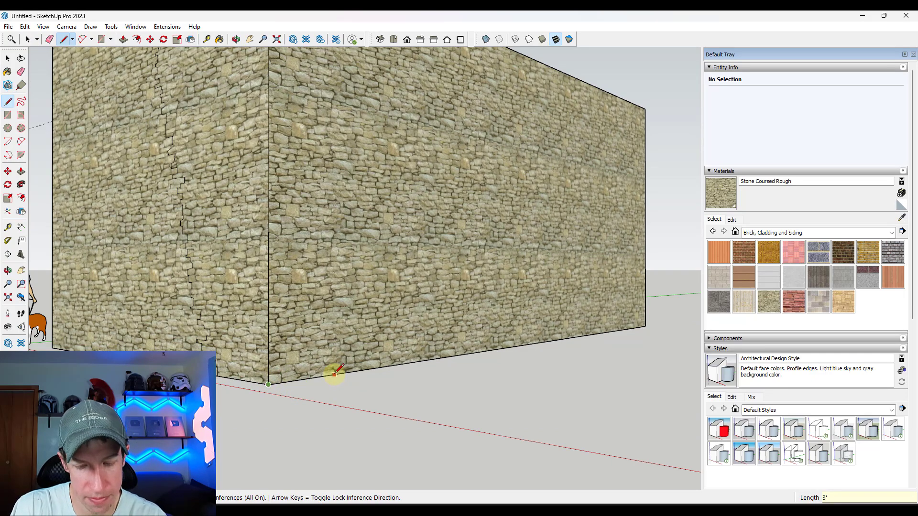
Place a slanted guide line on the adjacent wall, running from its base near the corner up to its top edge
key("Return")
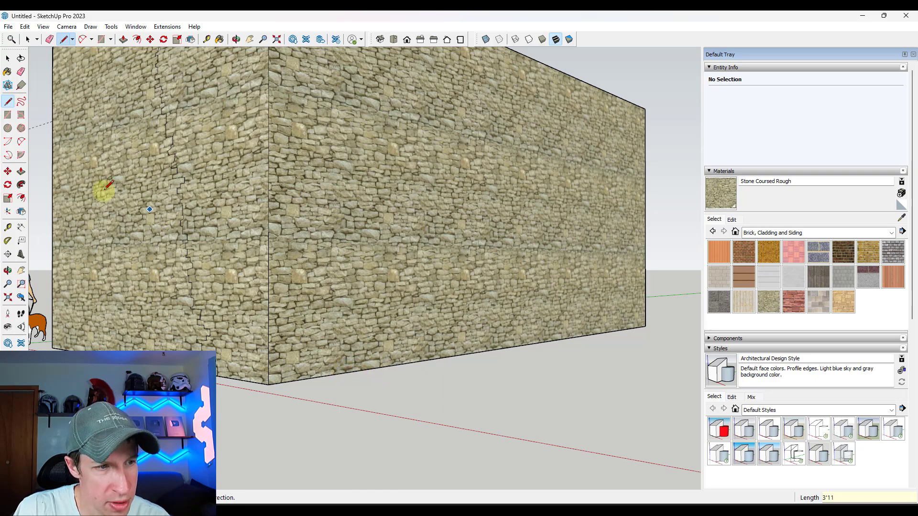
left_click(8, 228)
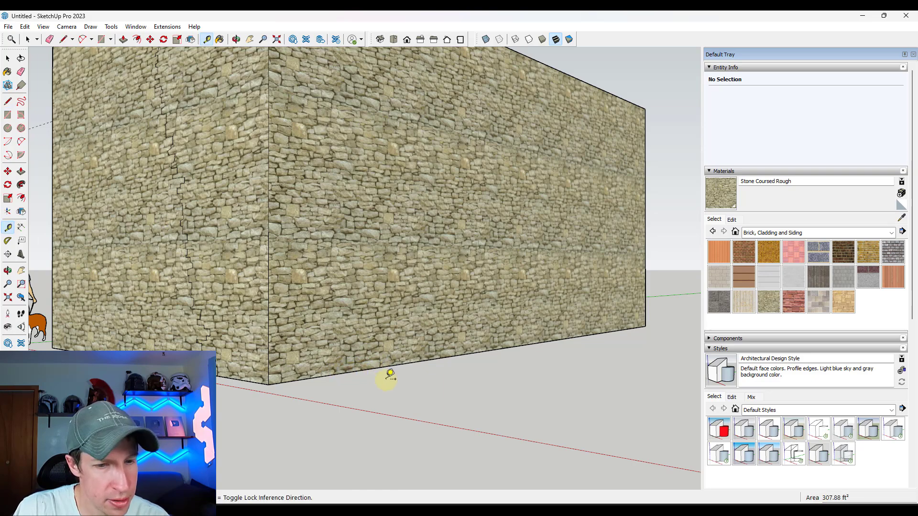
left_click(329, 375)
middle_click_drag(432, 116, 420, 299, "shift")
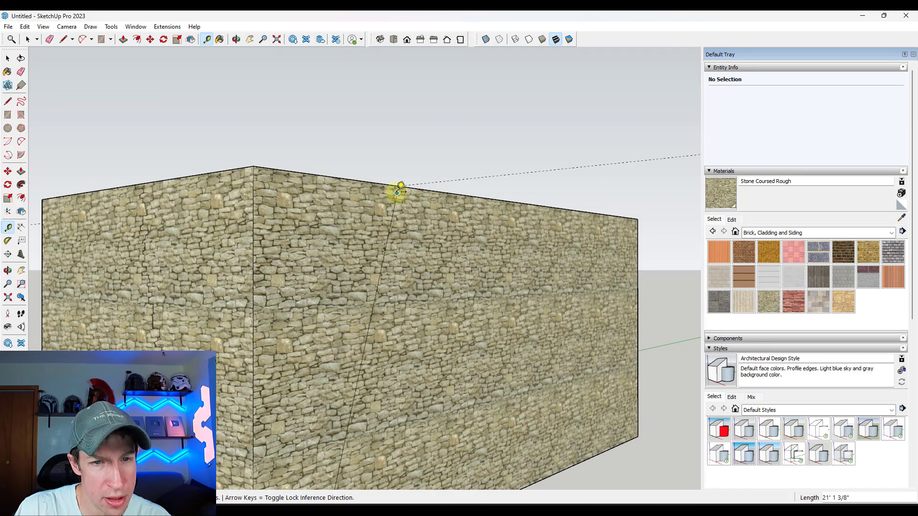
left_click(403, 185)
key("space")
middle_click_drag(477, 202, 405, 379)
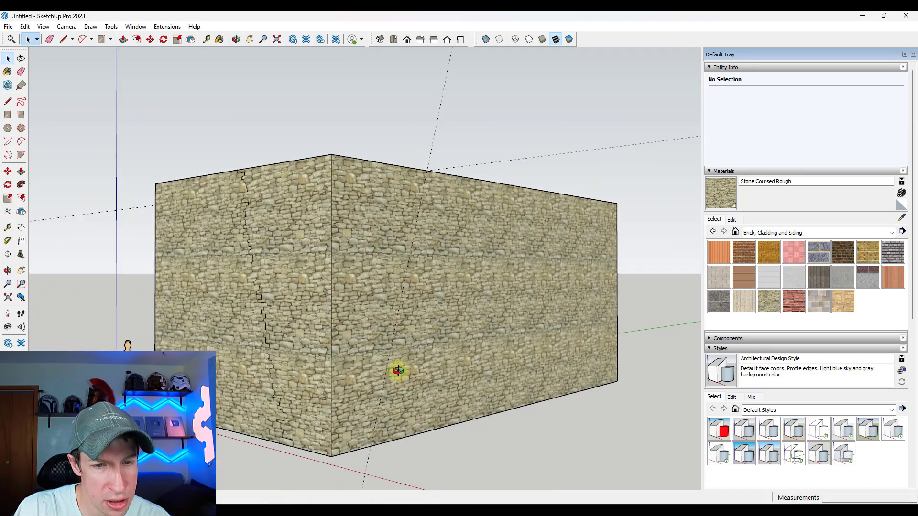
Starting where the guide meets the wall's top edge, trace the upper stone joints downward along the guide with the Freehand tool
scroll(344, 441, "up", 8)
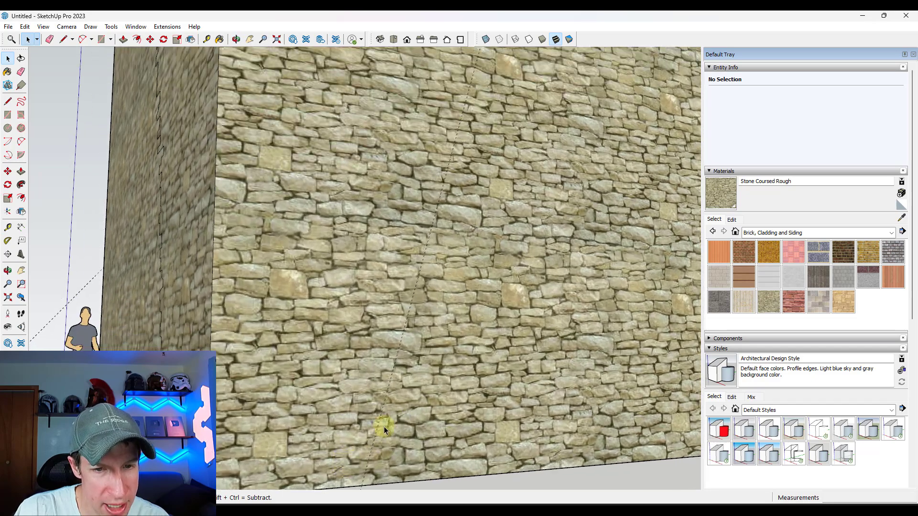
scroll(417, 347, "up", 3)
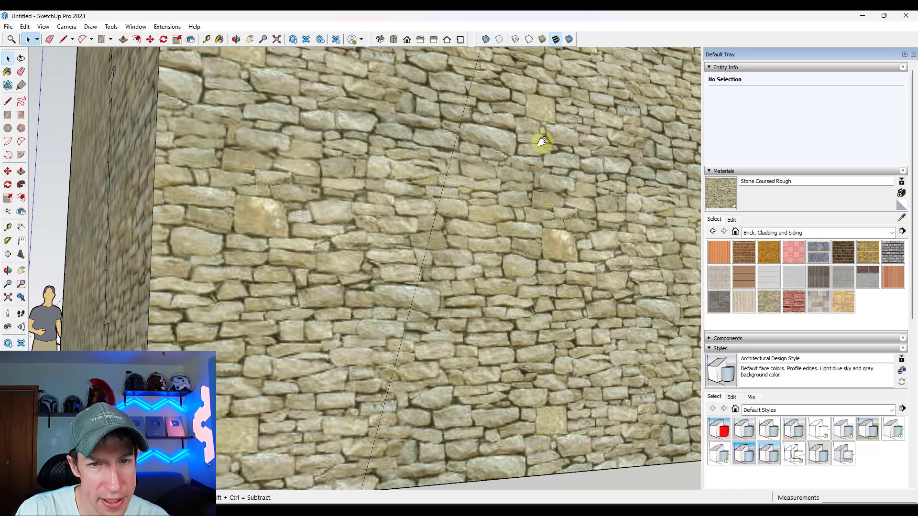
middle_click_drag(542, 141, 426, 329, "shift")
scroll(472, 288, "down", 6)
scroll(328, 231, "down", 5)
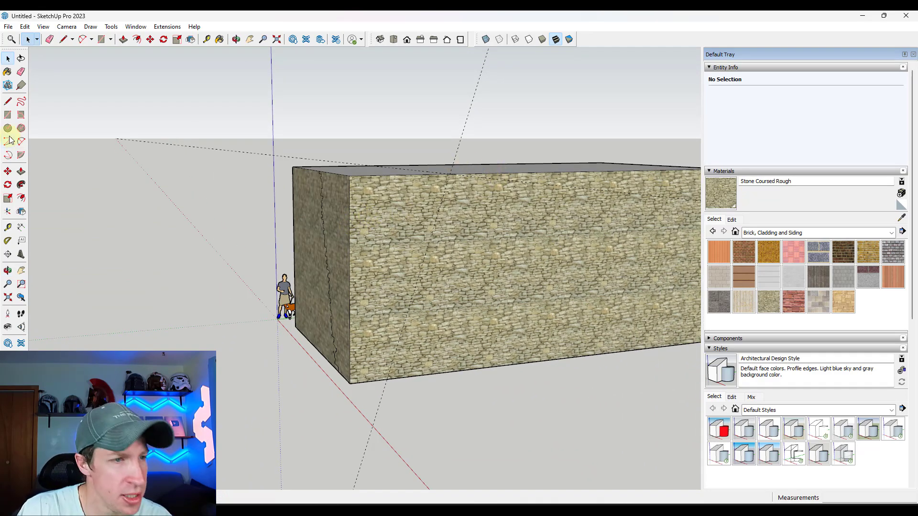
left_click(22, 102)
scroll(421, 180, "up", 6)
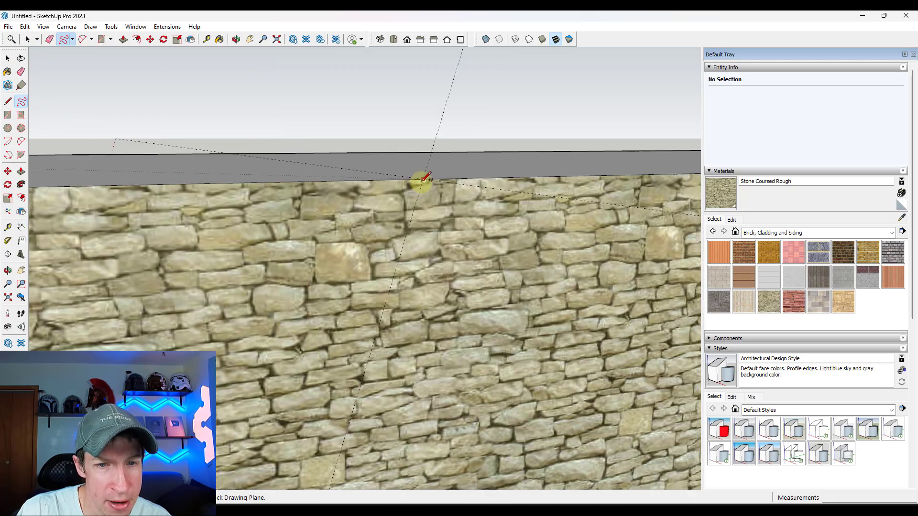
scroll(423, 179, "up", 2)
left_click_drag(423, 178, 418, 188)
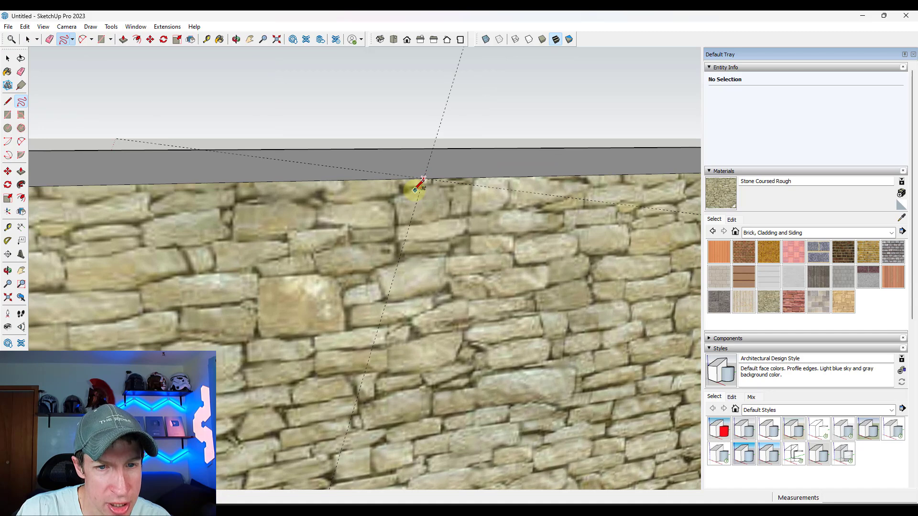
left_click_drag(396, 233, 397, 252)
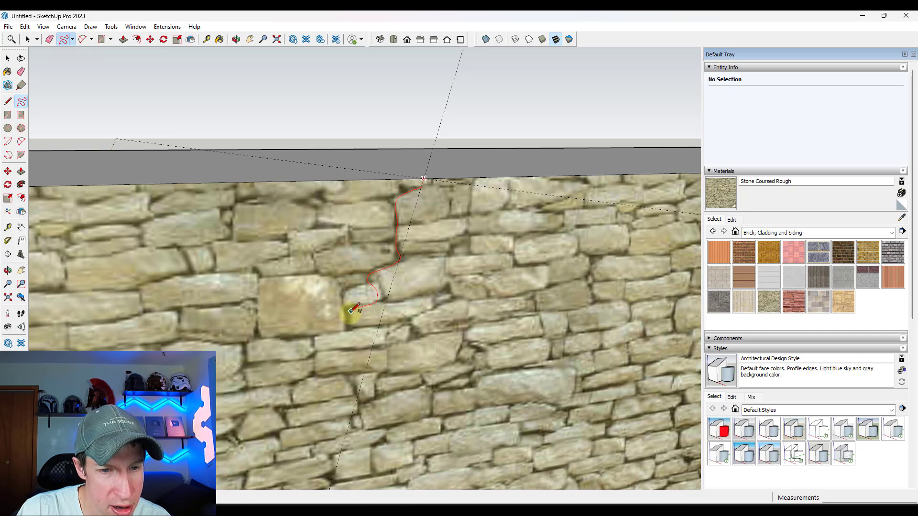
mouse_move(387, 350)
left_mouse_down()
mouse_move(386, 372)
mouse_move(349, 389)
left_mouse_up()
mouse_move(375, 199)
middle_mouse_down()
mouse_move(374, 263)
mouse_move(435, 261)
middle_mouse_up()
Continue the freehand line from its open end along the next stone joints and around the square stone beside the guide
scroll(355, 283, "up", 5)
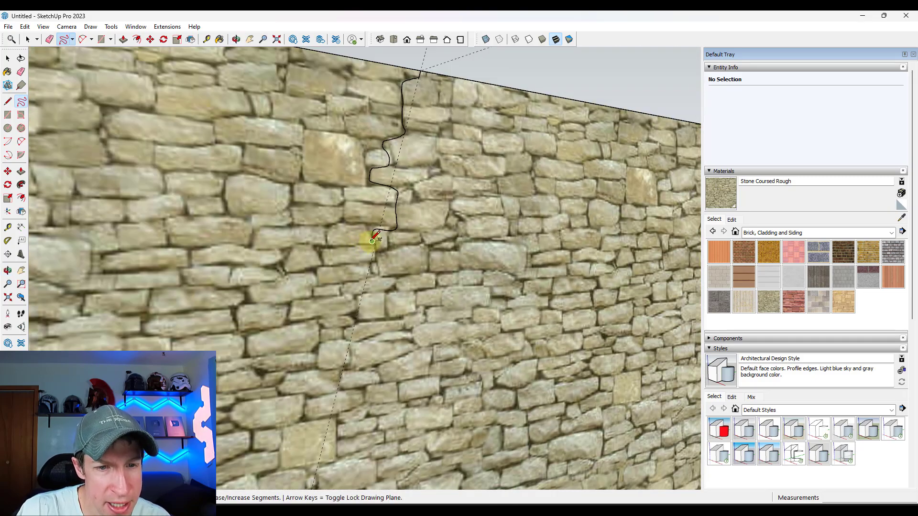
left_click_drag(372, 241, 375, 245)
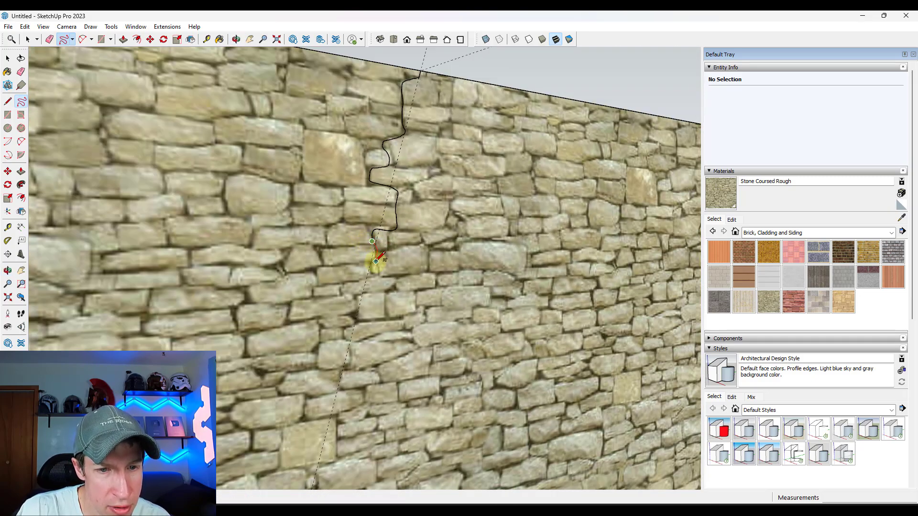
left_click_drag(341, 292, 357, 316)
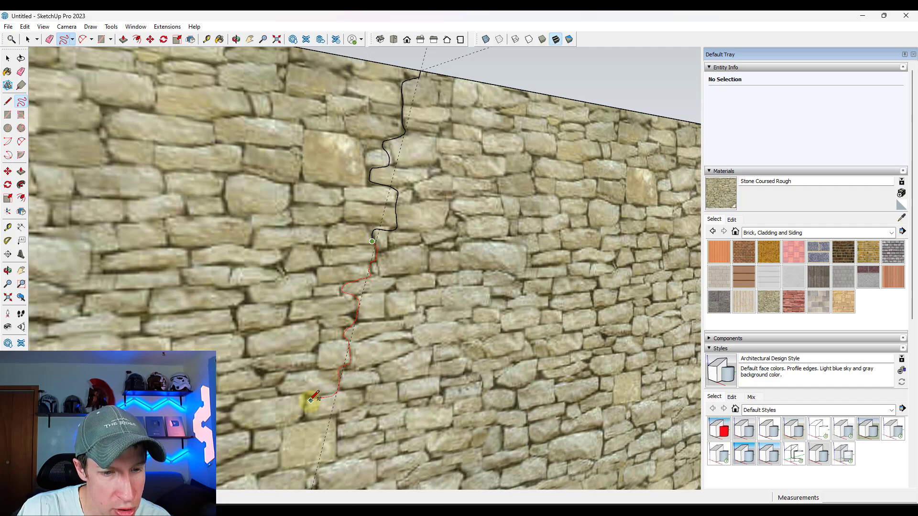
mouse_move(336, 421)
left_mouse_down()
mouse_move(337, 443)
mouse_move(316, 463)
left_mouse_up()
Extend the freehand line from below the square stone along the guide through the remaining courses to the wall's base
scroll(508, 134, "down", 6)
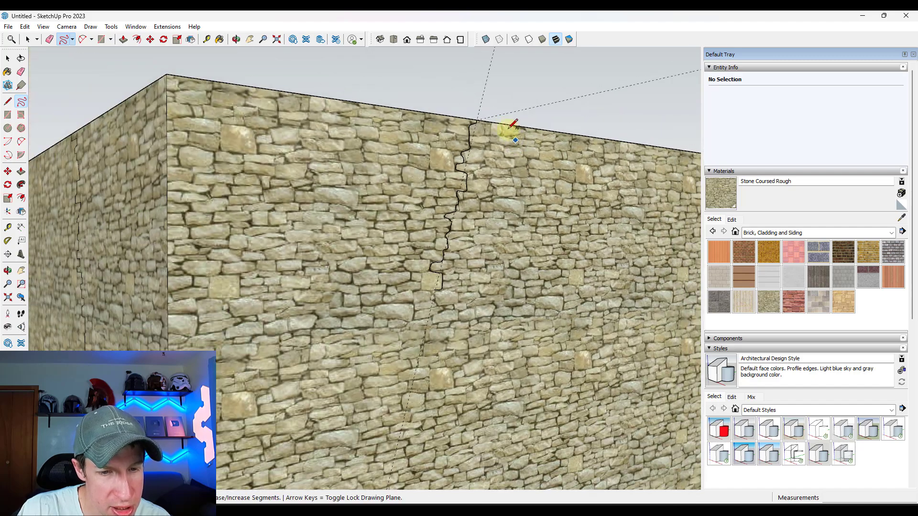
scroll(474, 239, "up", 3)
scroll(477, 239, "up", 5)
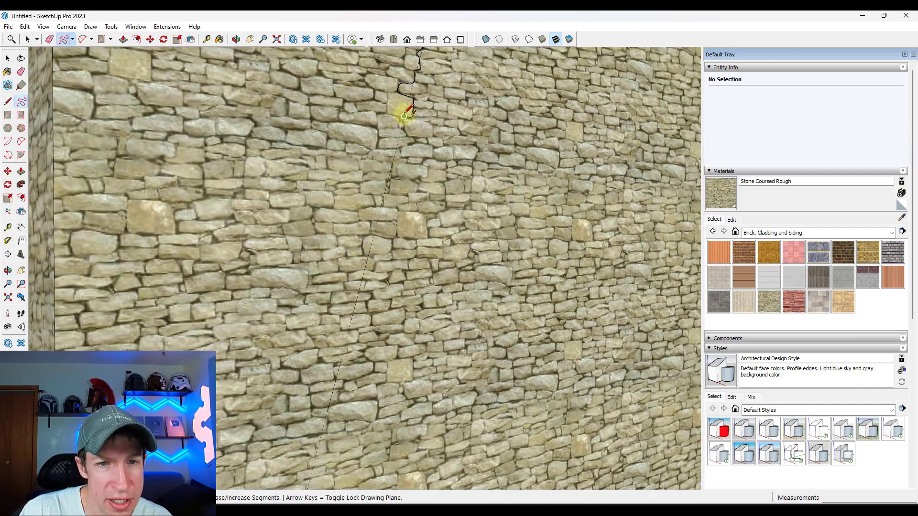
scroll(404, 115, "up", 2)
left_click_drag(403, 117, 403, 124)
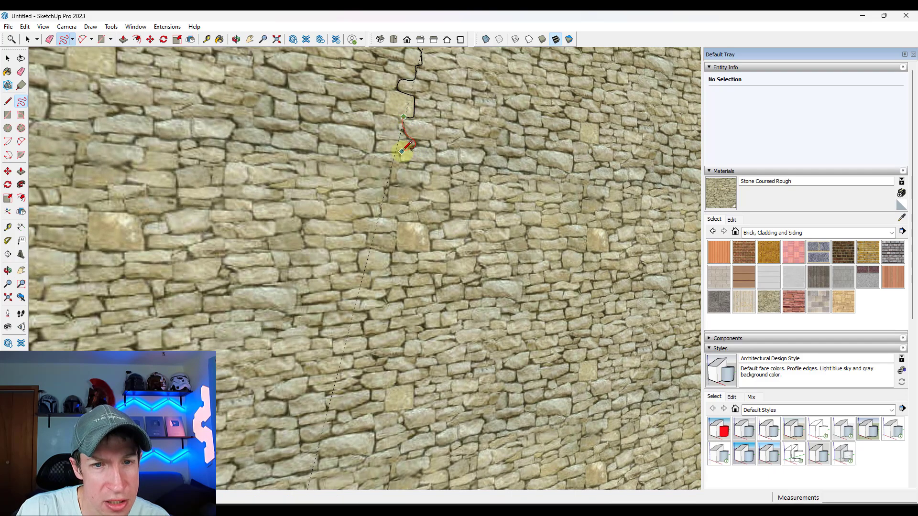
mouse_move(405, 162)
left_mouse_down()
mouse_move(379, 200)
mouse_move(338, 323)
left_mouse_up()
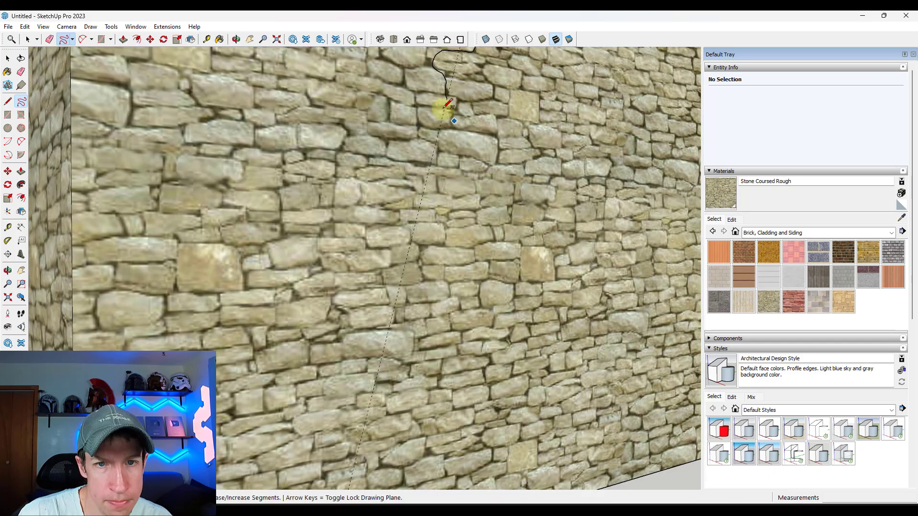
left_click_drag(441, 107, 359, 387)
middle_click_drag(359, 386, 395, 229, "shift")
left_click_drag(396, 230, 362, 406)
scroll(366, 387, "down", 4)
middle_click_drag(366, 383, 440, 283)
Check whether the jagged line splits the wall face, and examine the joints between its lower freehand curves
key("space")
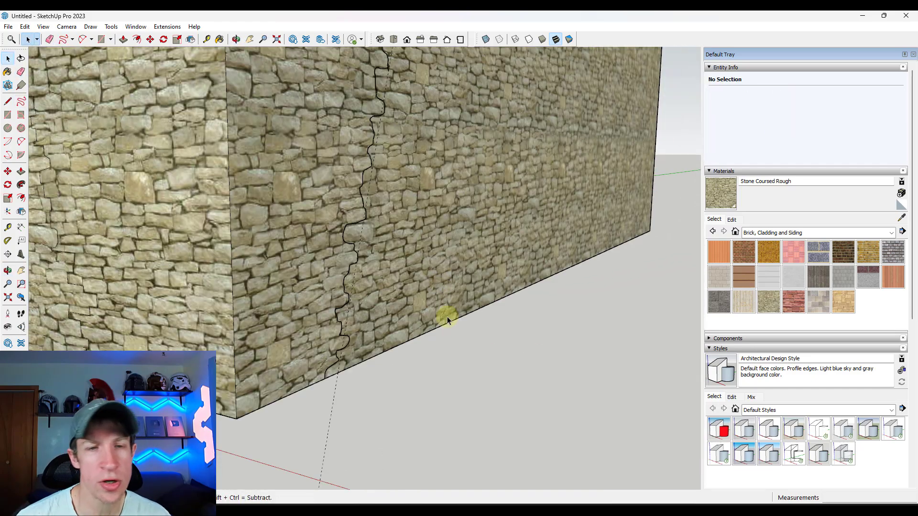
left_click(301, 237)
scroll(407, 325, "down", 5)
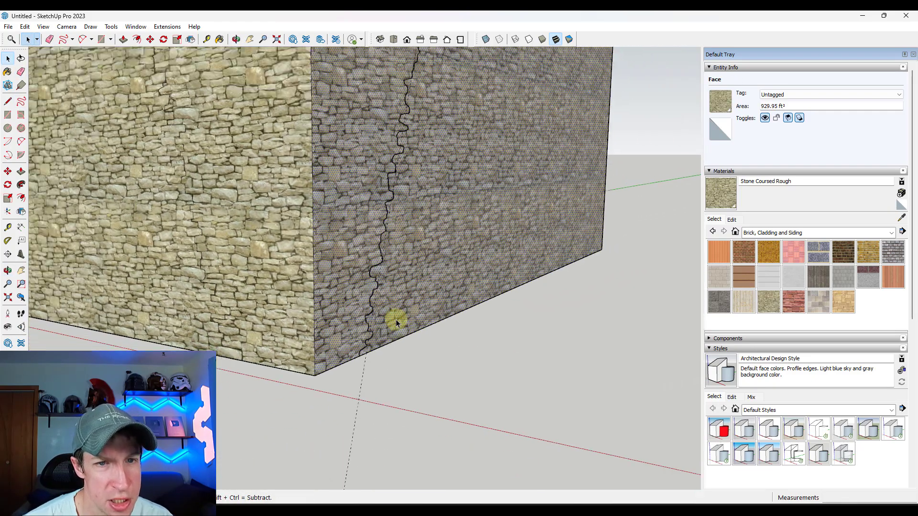
scroll(377, 299, "up", 1)
left_click(380, 284)
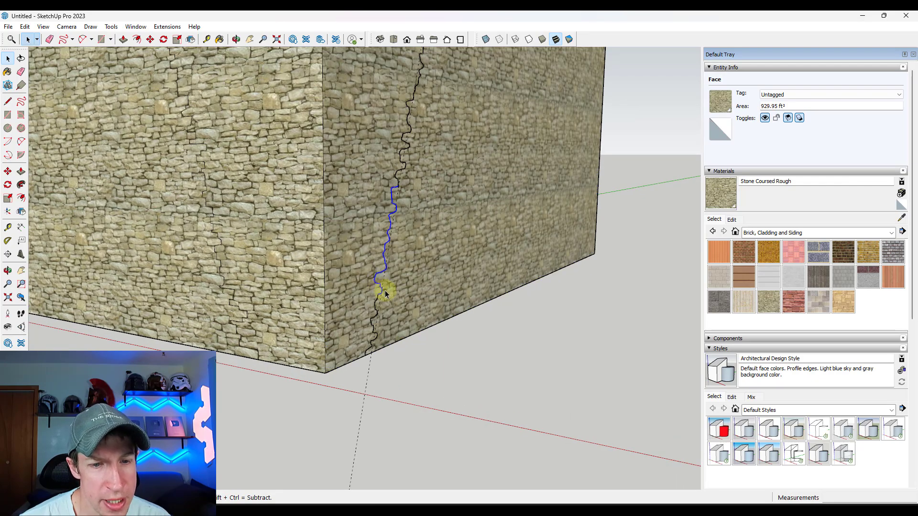
scroll(381, 305, "up", 10)
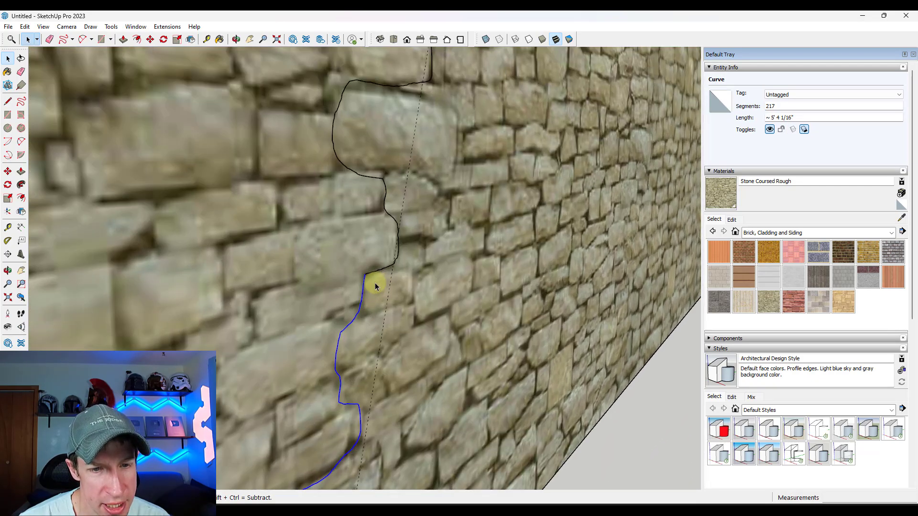
scroll(353, 289, "down", 3)
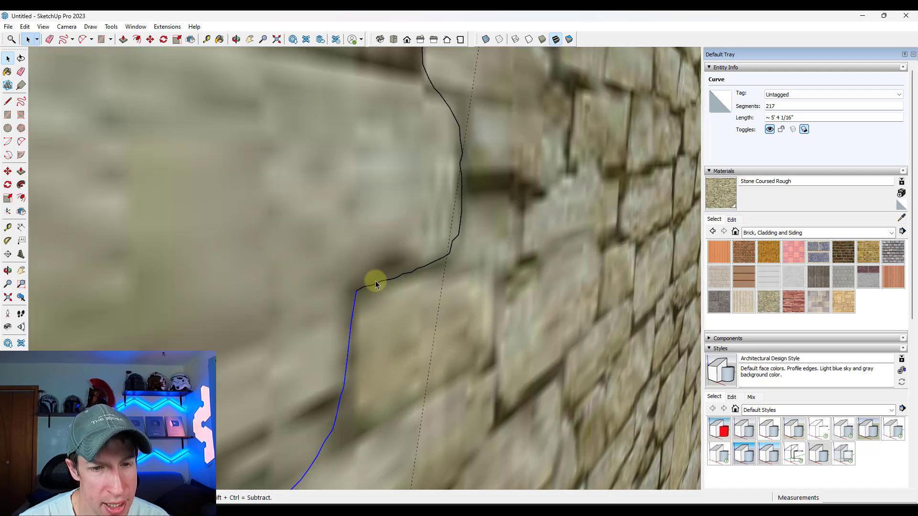
scroll(376, 286, "down", 6)
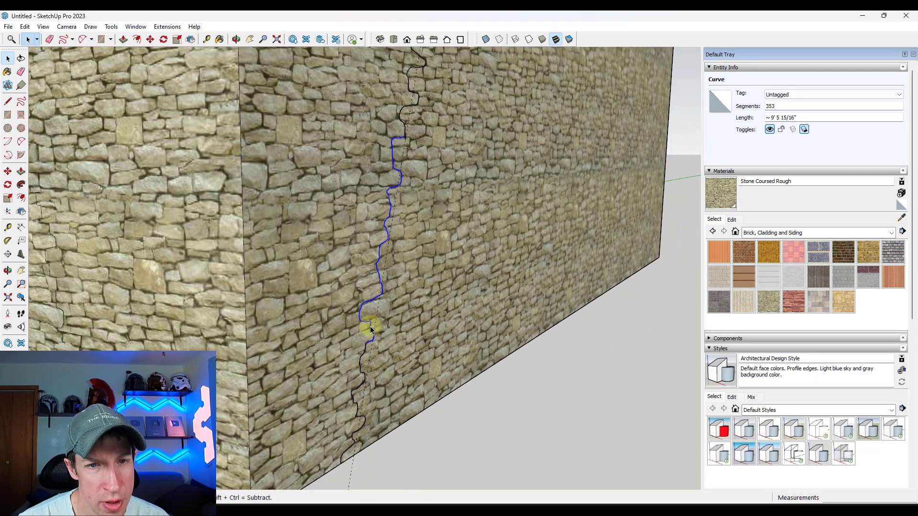
Erase the stray end that overshoots the joint between two lower freehand curves
scroll(399, 163, "up", 13)
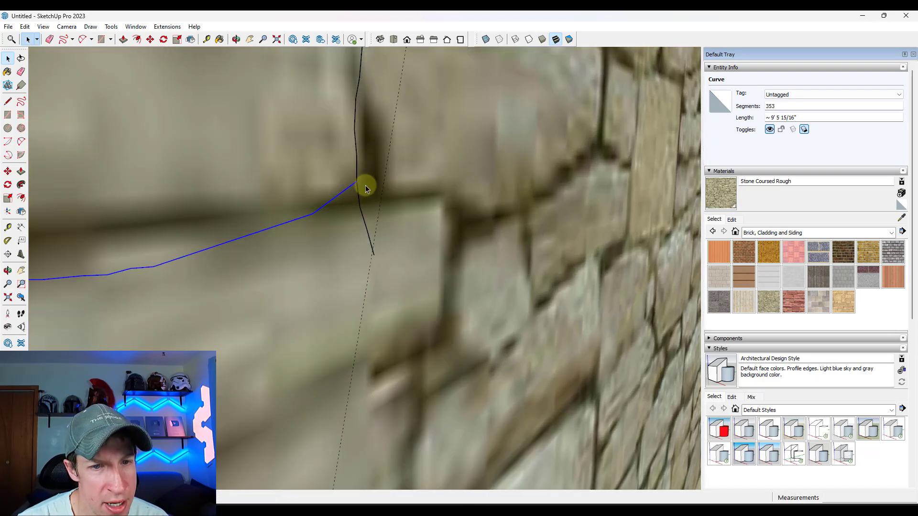
middle_click_drag(364, 185, 196, 182)
key("e")
scroll(391, 313, "down", 3)
scroll(391, 313, "down", 3)
Select the upper freehand curves one after another and examine where they join for gaps or stray ends
key("space")
left_click(400, 260)
scroll(389, 266, "down", 4)
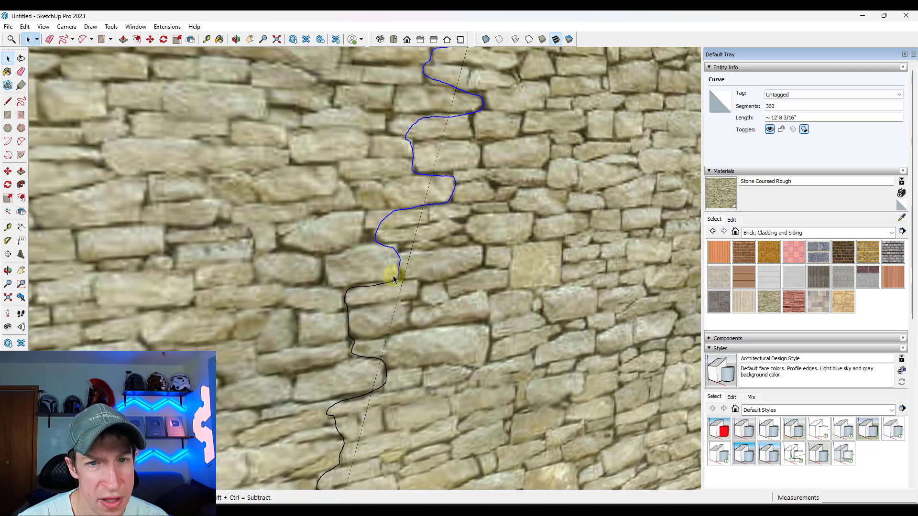
scroll(477, 98, "up", 6)
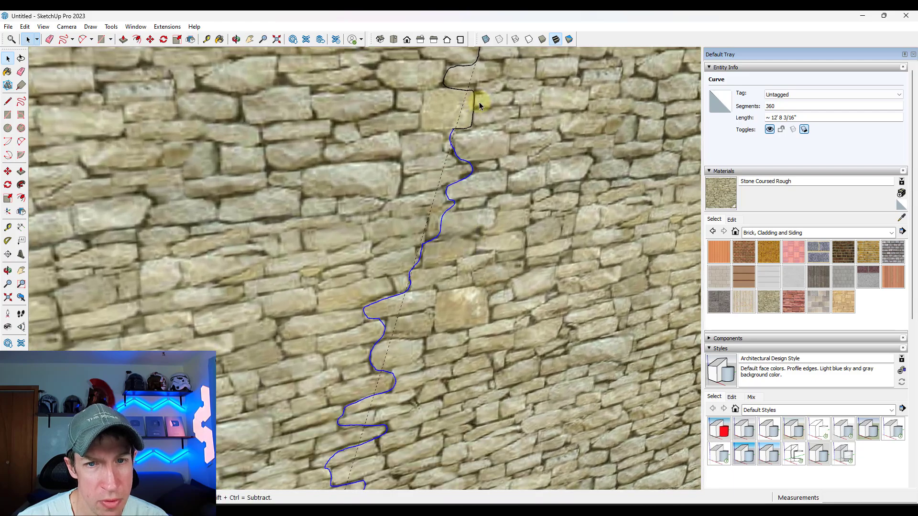
scroll(452, 150, "up", 3)
key("e")
scroll(403, 303, "up", 3)
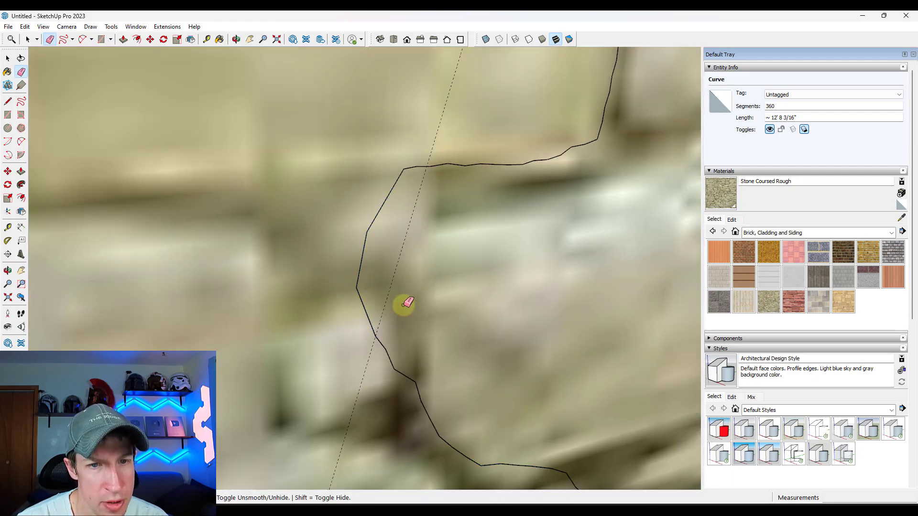
scroll(403, 303, "down", 2)
key("space")
left_click(474, 194)
scroll(430, 285, "down", 6)
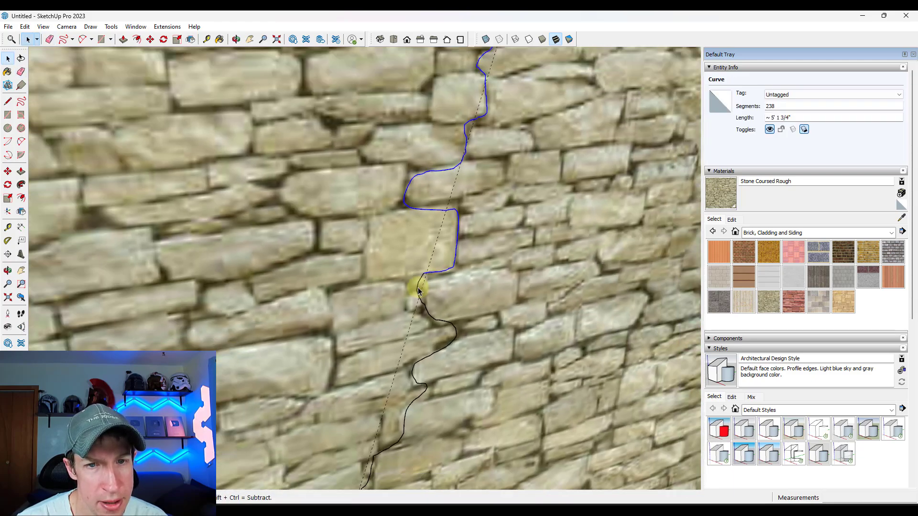
key("e")
scroll(424, 199, "up", 8)
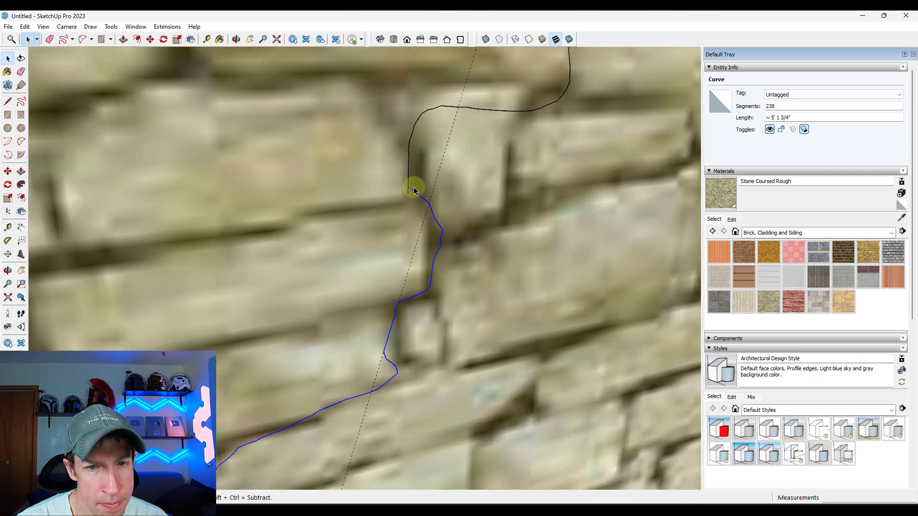
key("space")
scroll(423, 244, "down", 2)
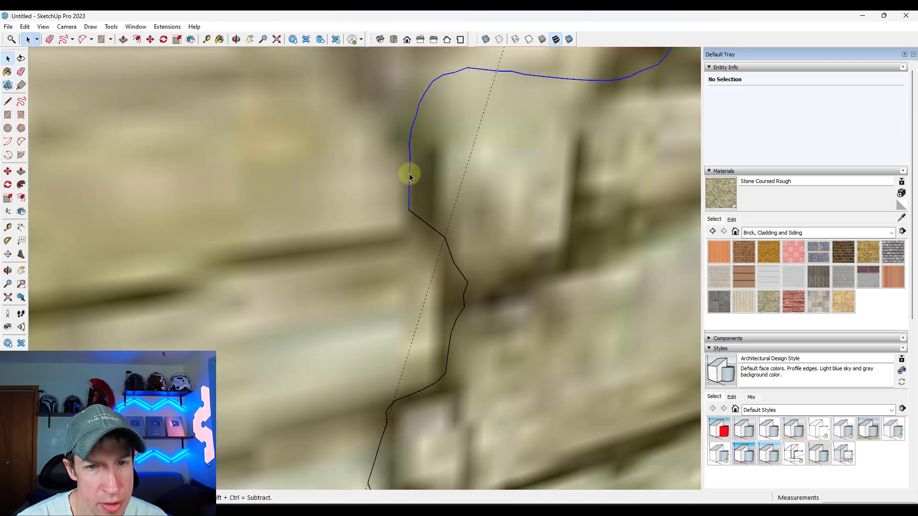
left_click(409, 172)
Draw a short line over the jagged outline's first segment at the wall's top edge to split the face
scroll(376, 296, "down", 8)
middle_click_drag(408, 159, 406, 136, "shift")
scroll(395, 164, "up", 8)
left_click(430, 178)
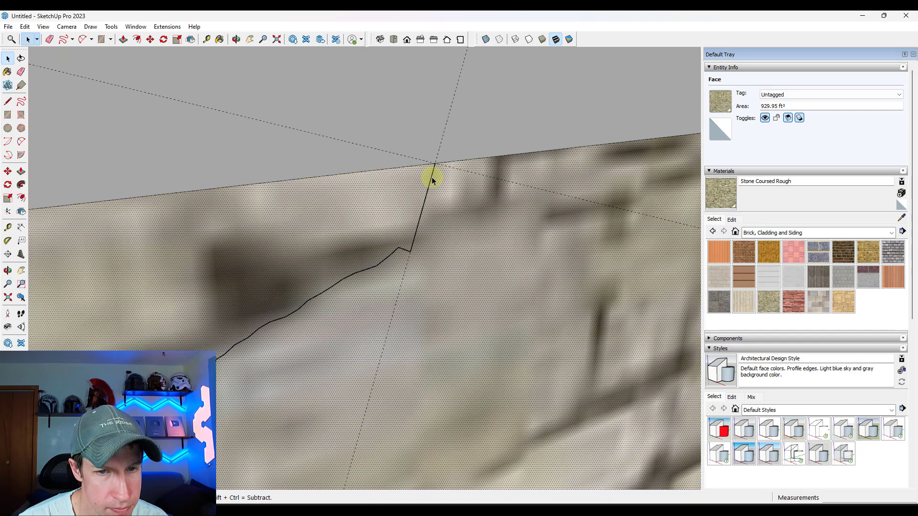
scroll(430, 181, "down", 1)
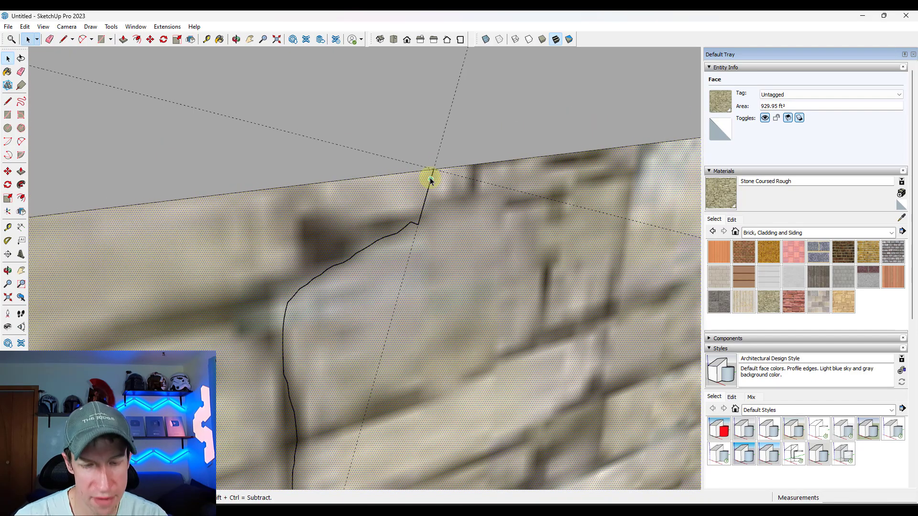
key("l")
left_click(433, 169)
left_click(431, 179)
key("space")
scroll(402, 194, "down", 1)
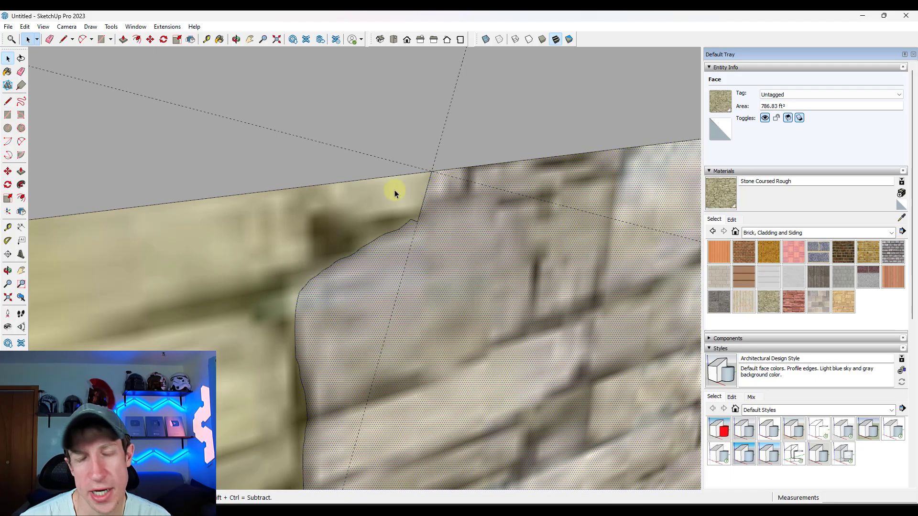
Select the sections beside the building corner on both walls in turn to check that each is a separate face
scroll(401, 194, "down", 6)
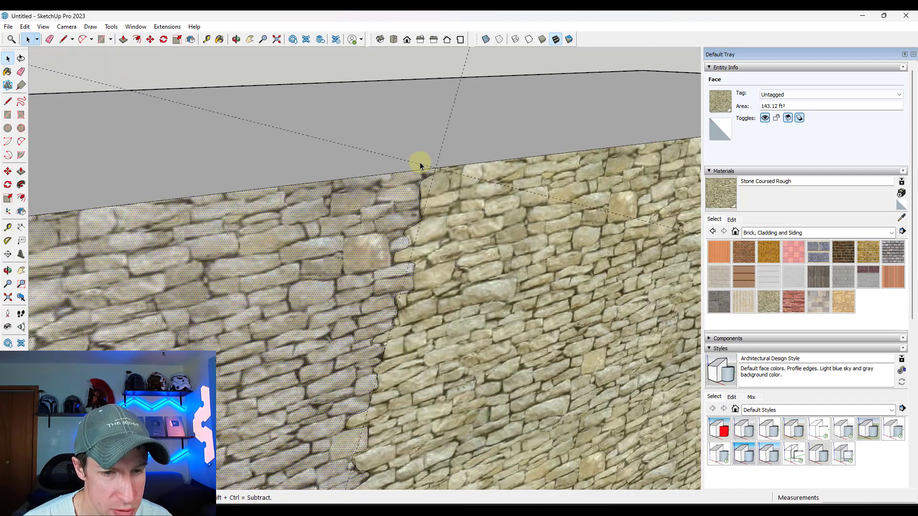
left_click(390, 172)
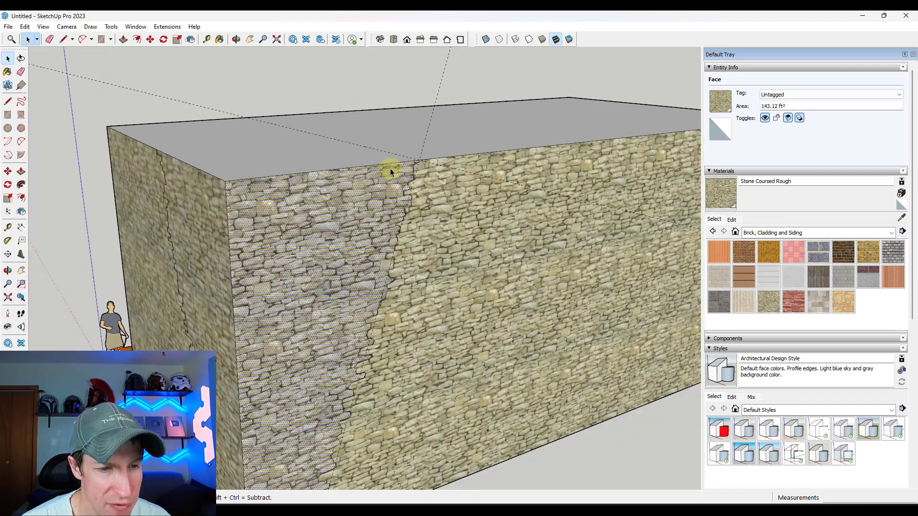
scroll(322, 266, "down", 3)
middle_click_drag(322, 266, 293, 242)
scroll(293, 242, "up", 3)
left_click(310, 238)
left_click(362, 232)
left_click(307, 230)
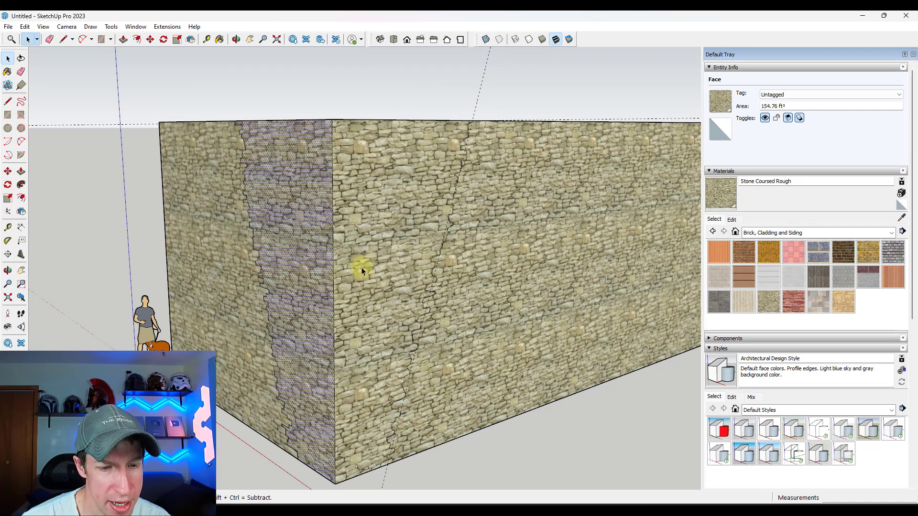
scroll(277, 175, "up", 2)
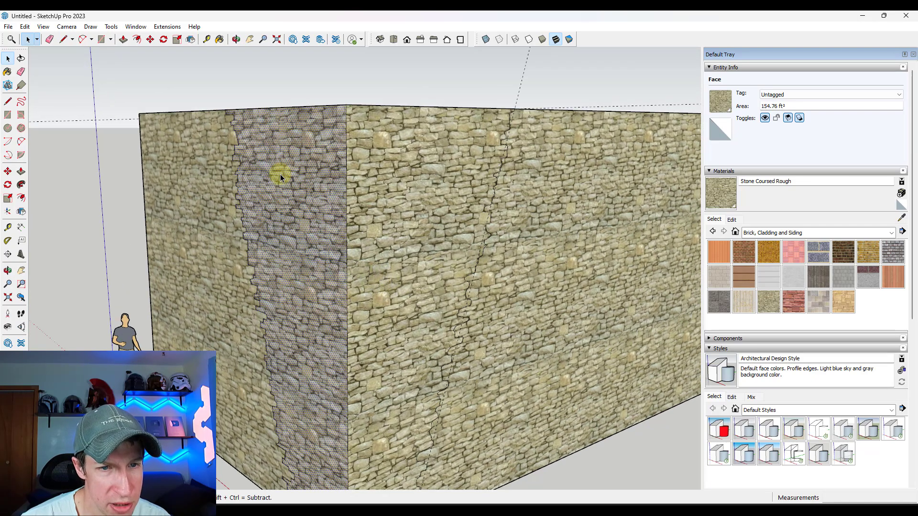
Push the face section beside the corner on the shorter wall 4 inches into the building
key("p")
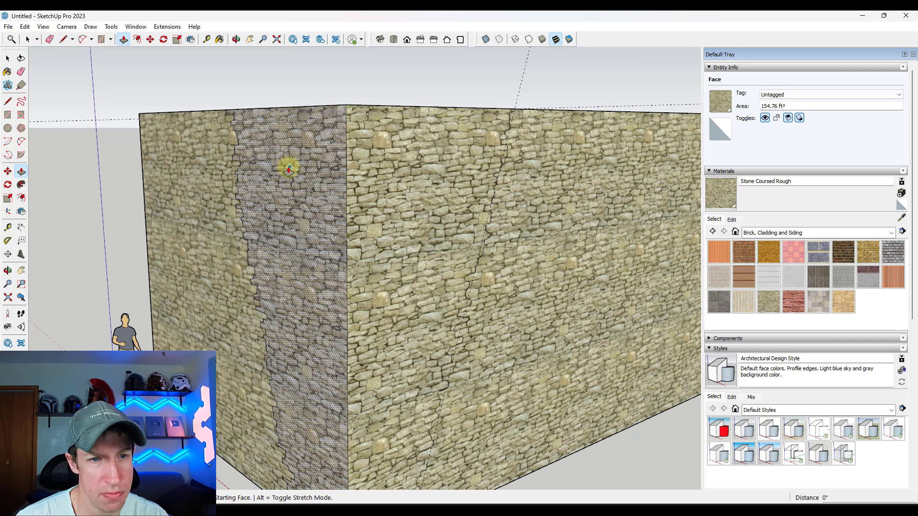
left_click(286, 171)
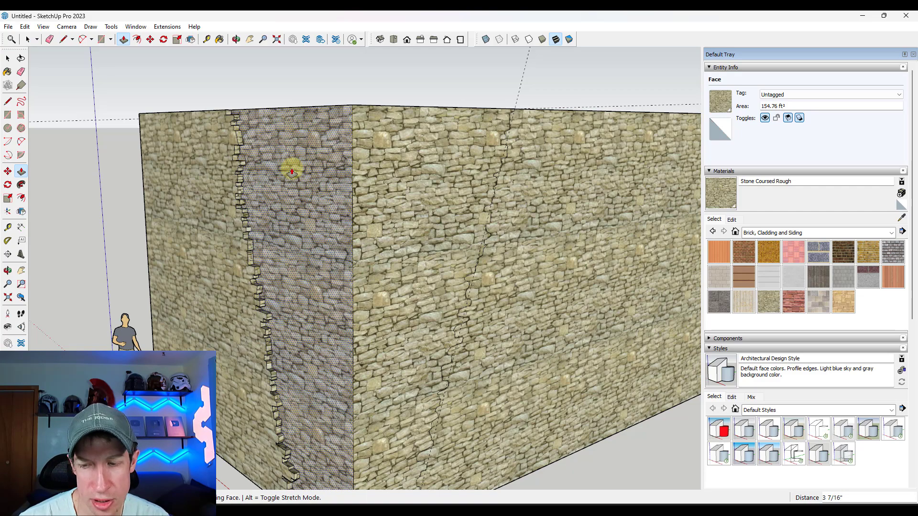
key("Return")
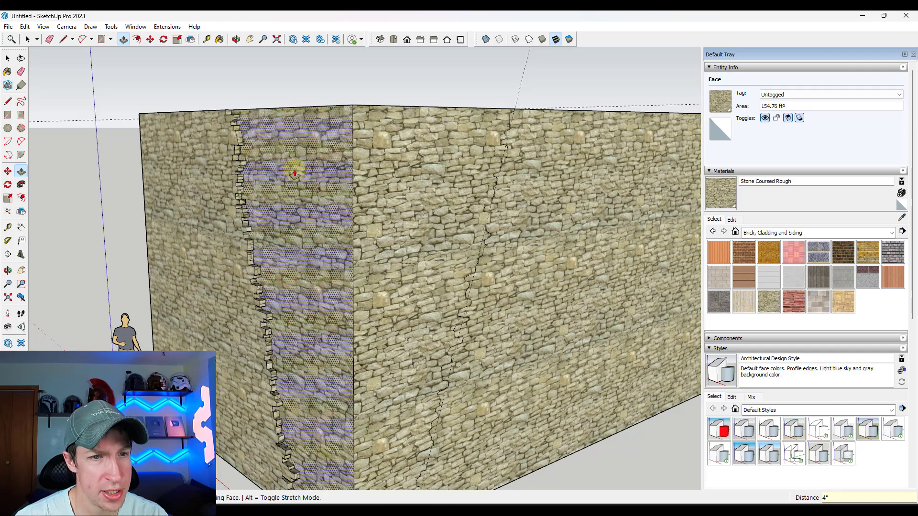
Push the matching face section beside the corner on the longer wall into the building with Push/Pull
middle_click_drag(266, 207, 436, 173)
key("p")
left_click(436, 175)
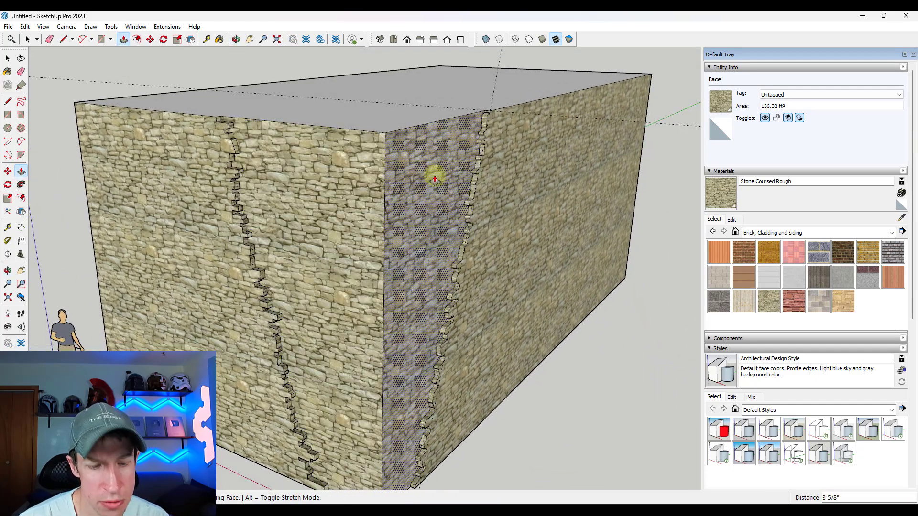
key("Return")
key("space")
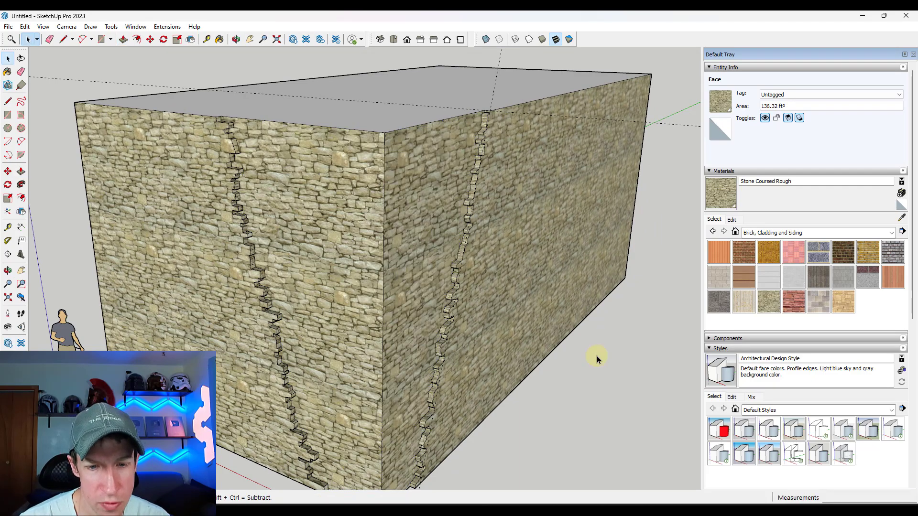
Erase the edges meeting at the top of the building's corner to remove both recessed wall sections and the roof face
scroll(590, 360, "down", 5)
middle_click_drag(573, 374, 512, 325)
middle_click_drag(512, 325, 453, 302, "shift")
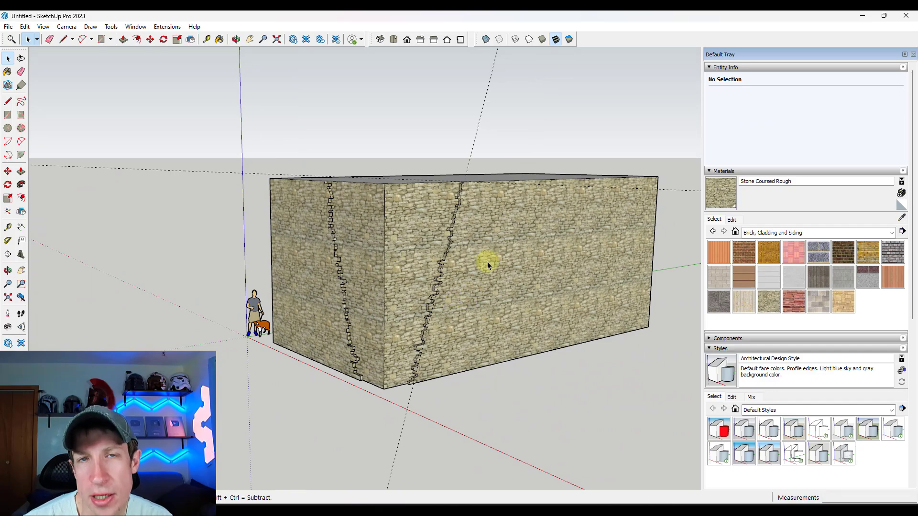
scroll(400, 196, "up", 5)
mouse_move(386, 188)
middle_mouse_down()
mouse_move(404, 207)
mouse_move(388, 193)
middle_mouse_up()
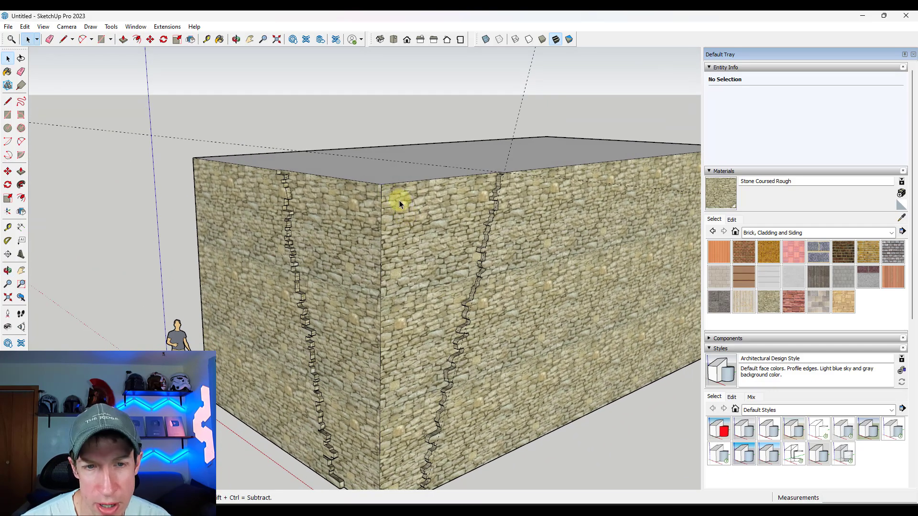
key("e")
left_click(381, 185)
scroll(400, 178, "down", 5)
middle_click_drag(422, 228, 447, 243)
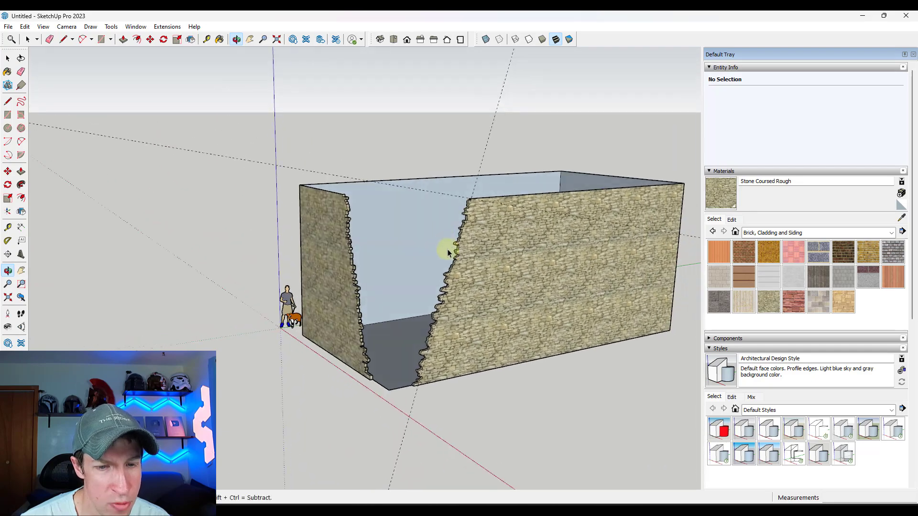
Examine the shorter wall's stepped edge up close to check its thickness and how it follows the stones
scroll(443, 282, "up", 3)
scroll(423, 203, "down", 4)
middle_click_drag(385, 256, 489, 228)
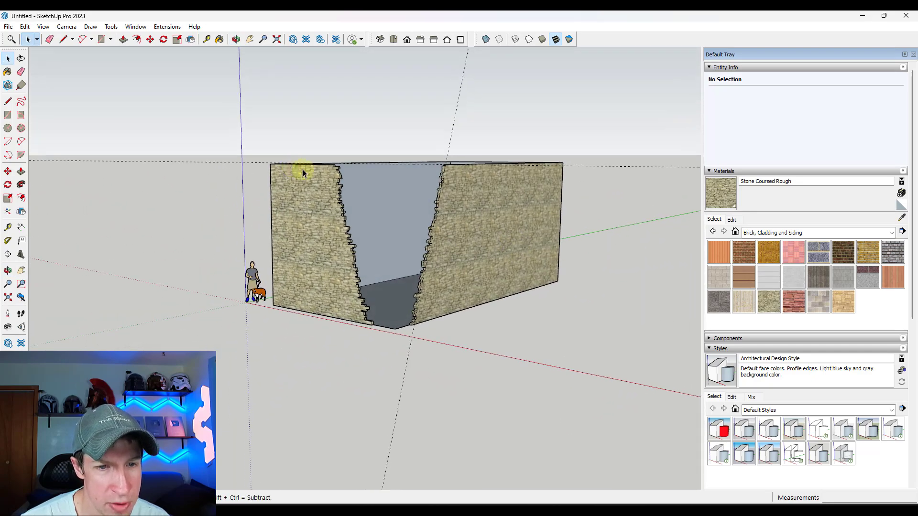
scroll(349, 214, "up", 3)
scroll(355, 251, "up", 4)
scroll(355, 251, "up", 1)
middle_click_drag(355, 251, 385, 207)
scroll(385, 207, "down", 5)
scroll(379, 245, "up", 4)
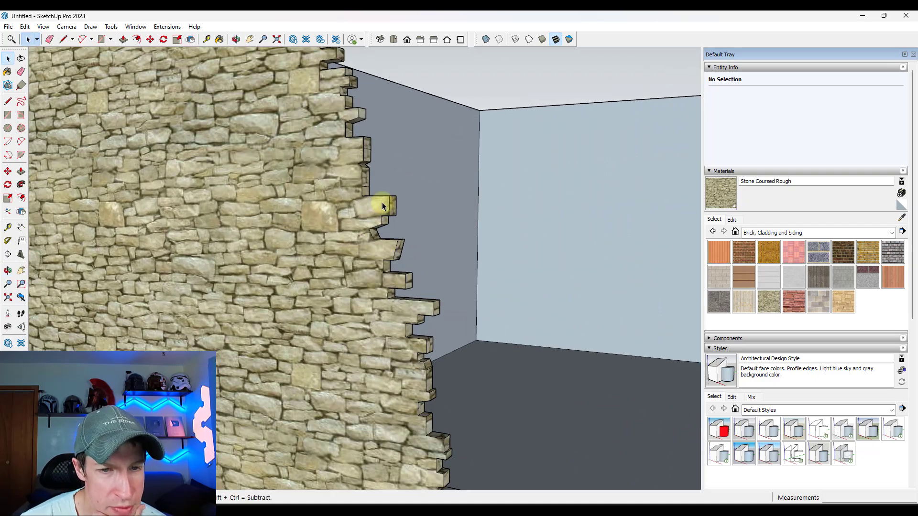
scroll(382, 206, "up", 2)
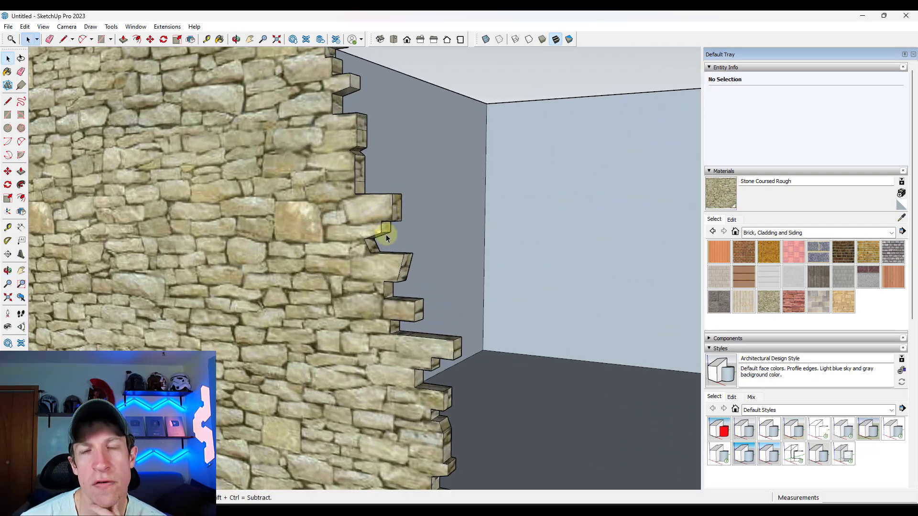
scroll(315, 193, "down", 5)
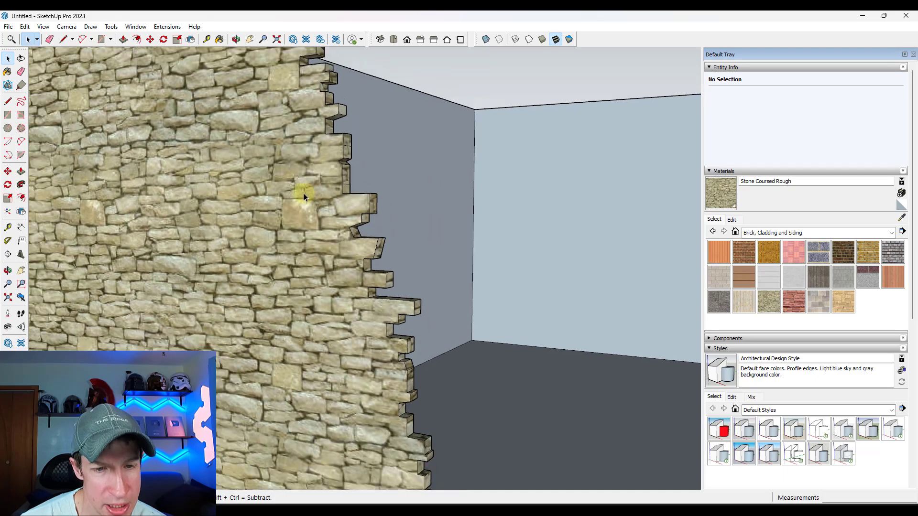
scroll(367, 263, "up", 4)
scroll(365, 269, "down", 6)
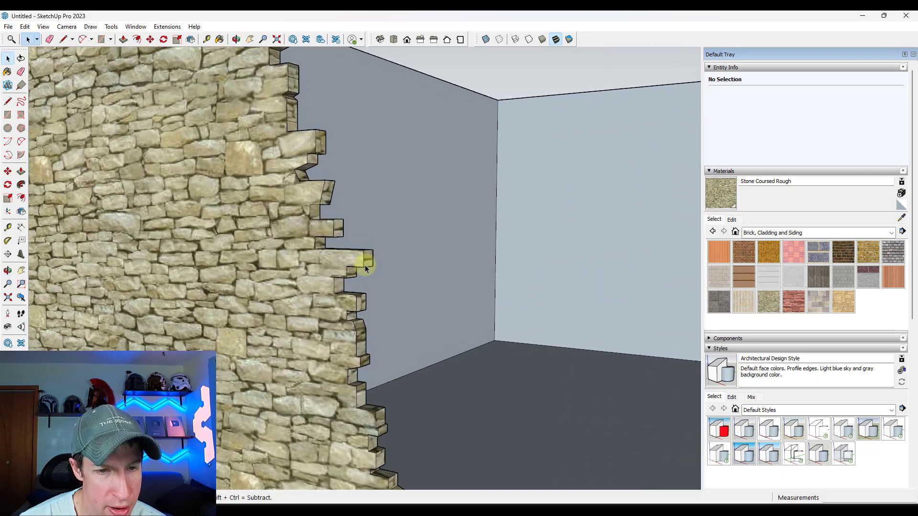
scroll(300, 242, "down", 1)
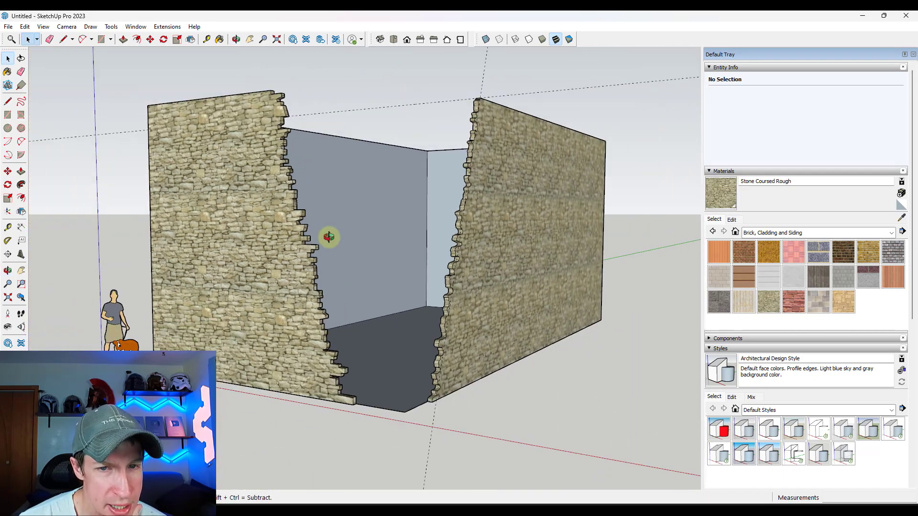
middle_click_drag(334, 238, 313, 232)
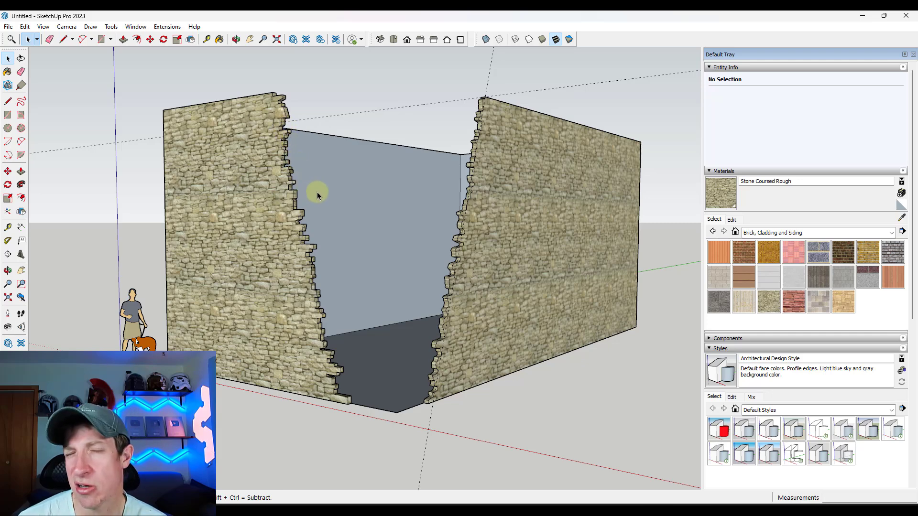
Examine the longer wall's rounded freehand edge up close and compare it with the stepped edge on the other wall
scroll(499, 189, "up", 6)
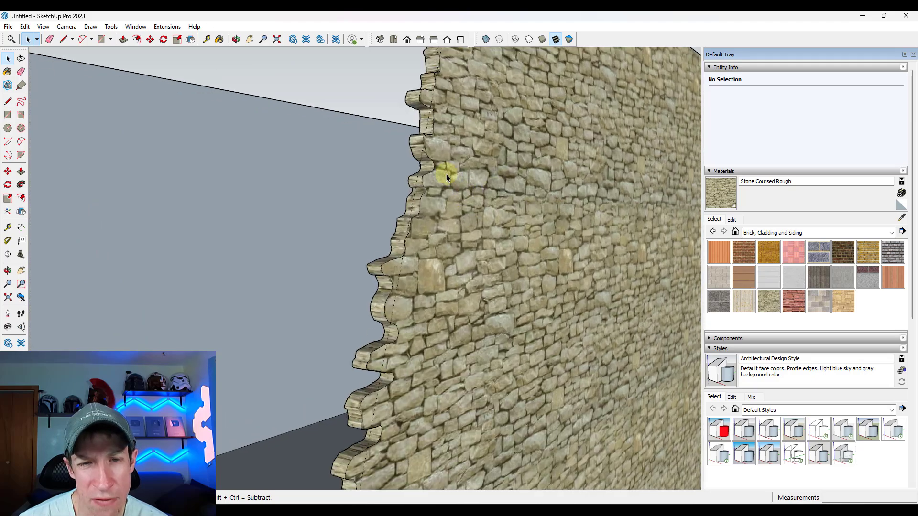
middle_click_drag(452, 173, 502, 189)
scroll(501, 189, "down", 5)
scroll(481, 199, "down", 3)
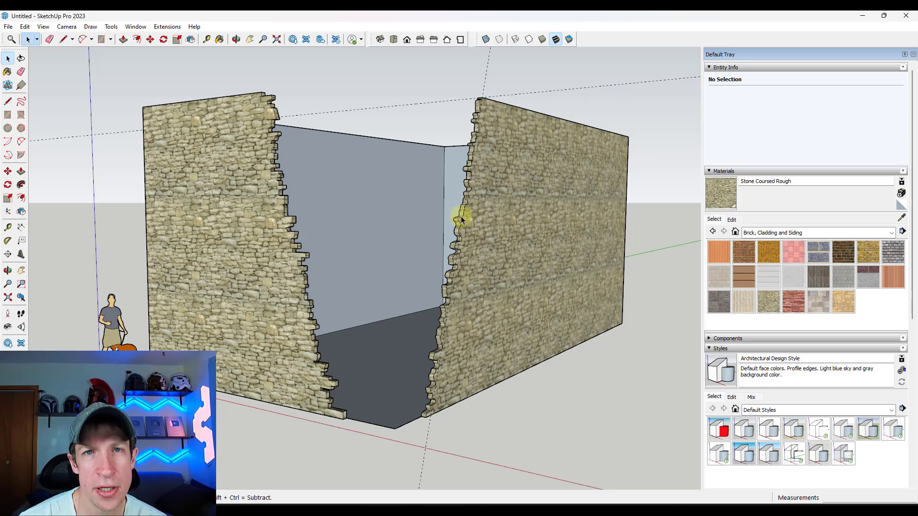
middle_click_drag(512, 225, 385, 227)
scroll(488, 171, "up", 5)
scroll(479, 168, "down", 3)
scroll(472, 173, "down", 5)
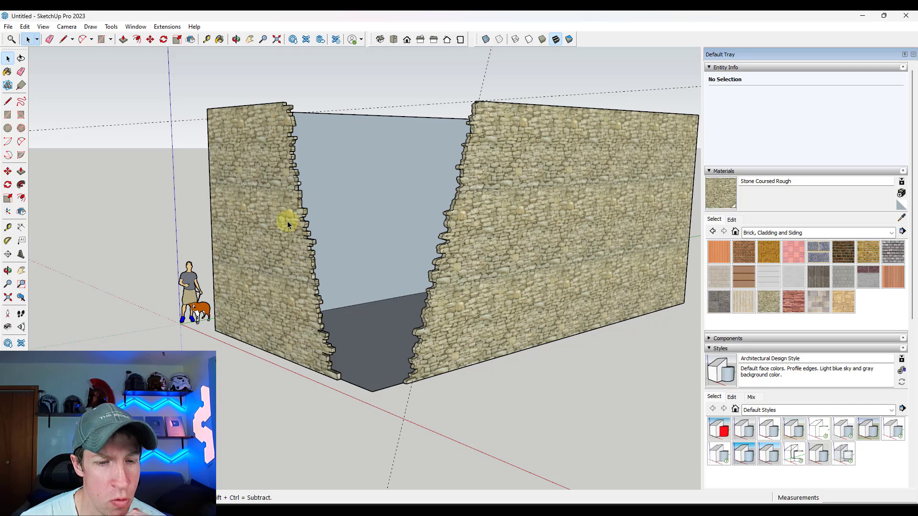
Select all the connected building geometry and make it a group
triple_click(500, 208)
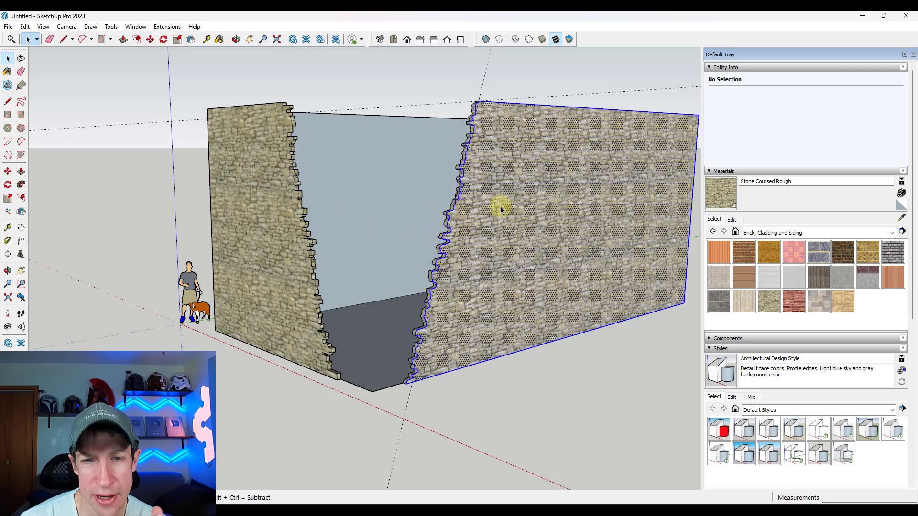
right_click(501, 209)
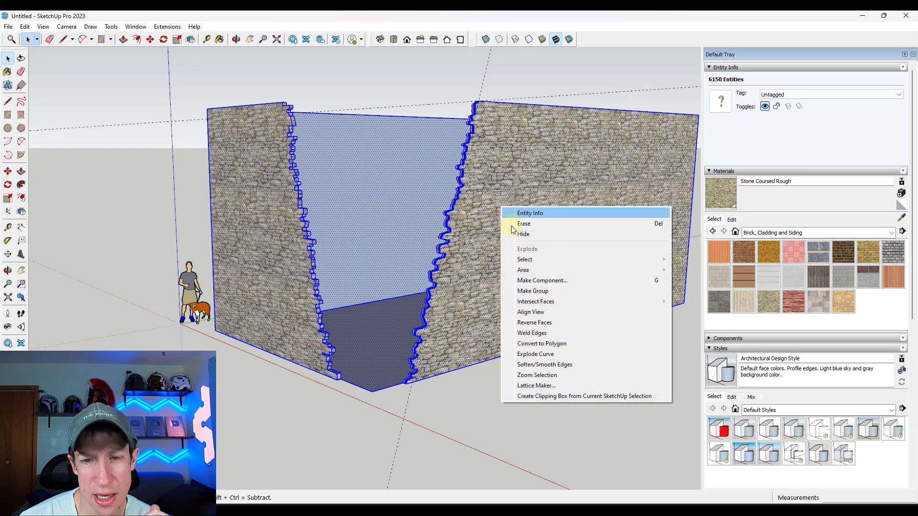
left_click(526, 289)
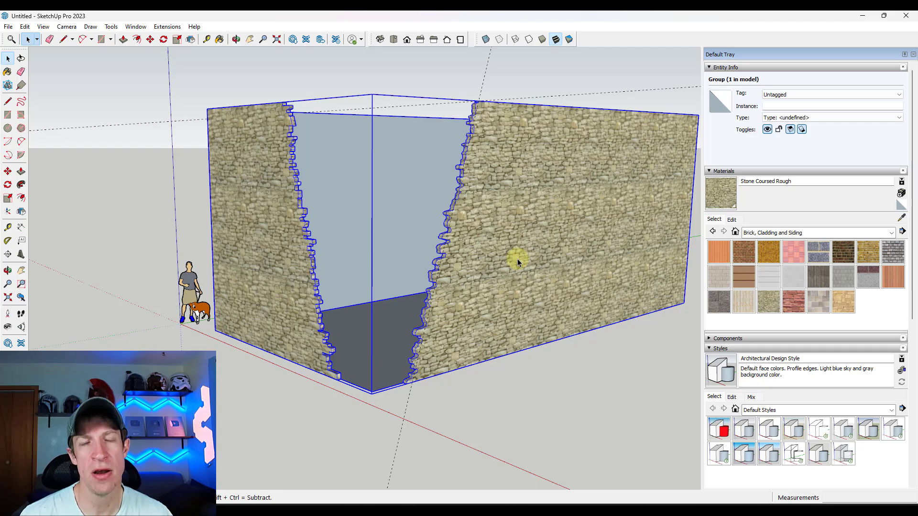
Draw a line about 1' 11" long on the inside floor, extending the recessed floor edge from the lower end of the shorter wall's jagged edge
middle_click_drag(383, 219, 395, 277)
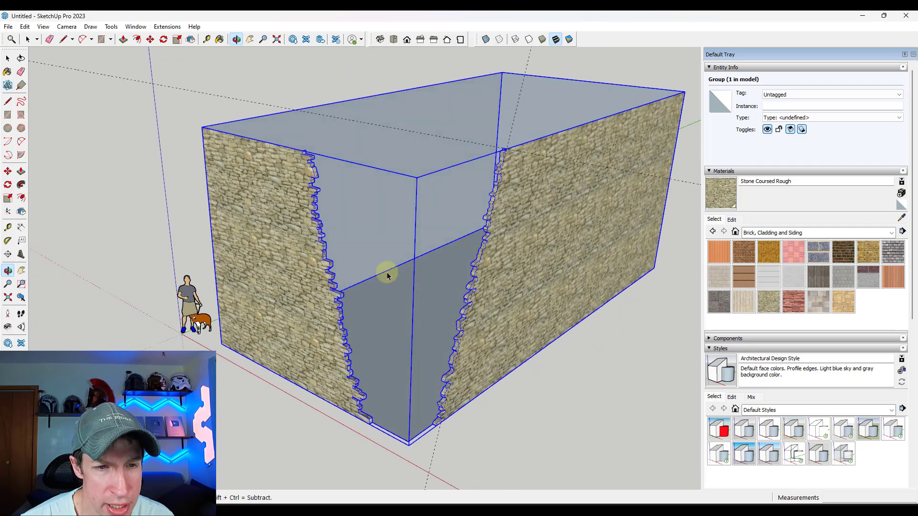
scroll(304, 145, "up", 5)
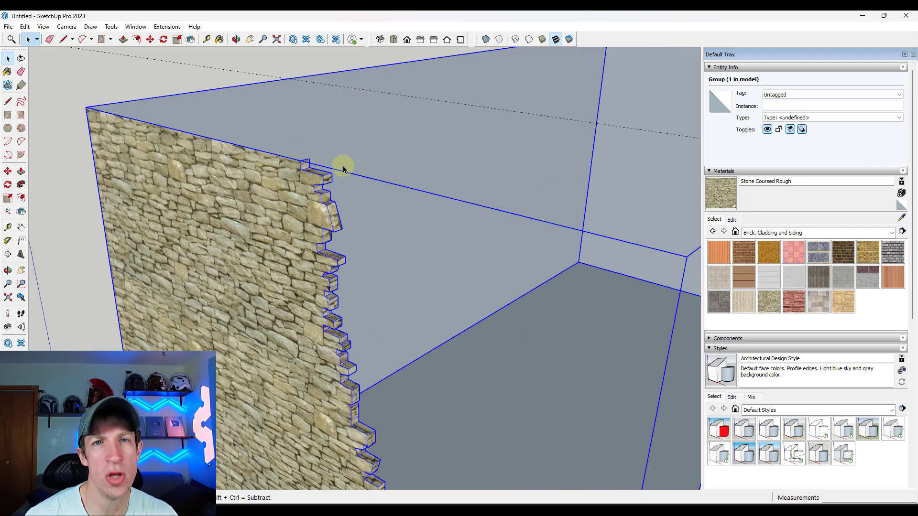
scroll(328, 131, "down", 6)
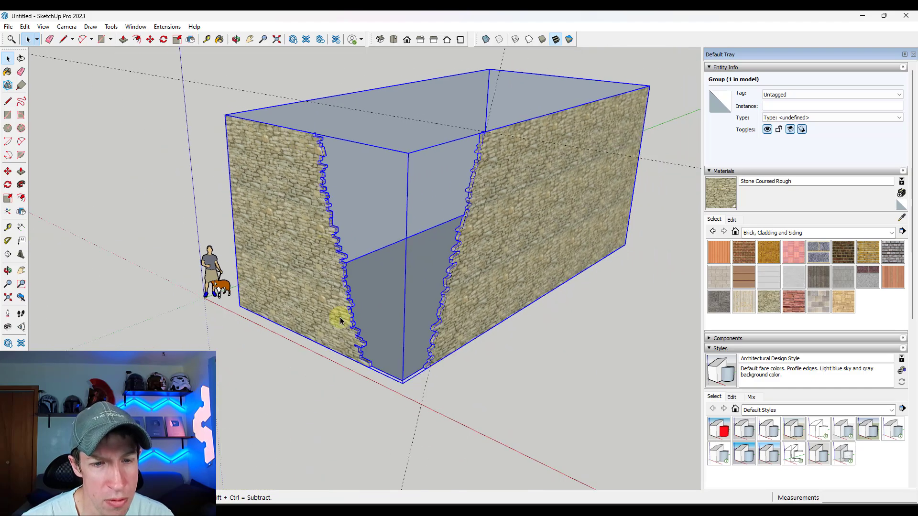
middle_click_drag(582, 189, 327, 149)
scroll(267, 167, "up", 6)
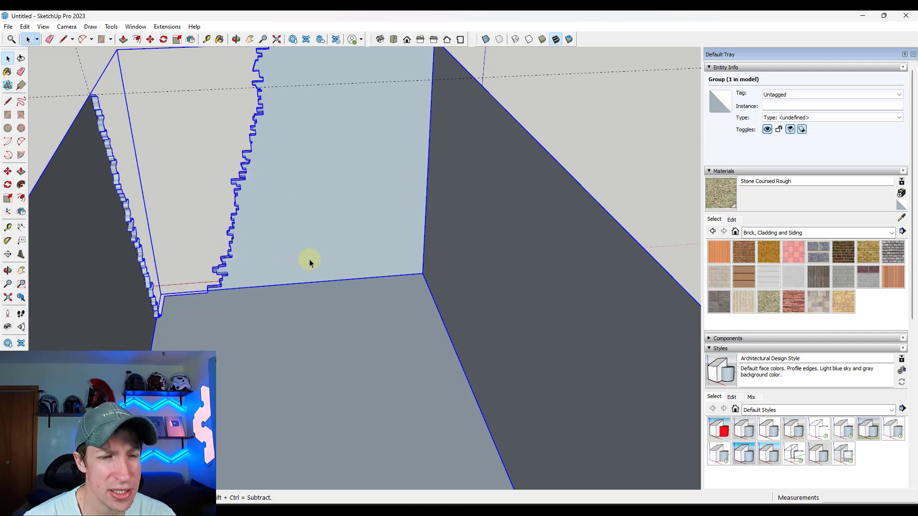
scroll(268, 258, "down", 3)
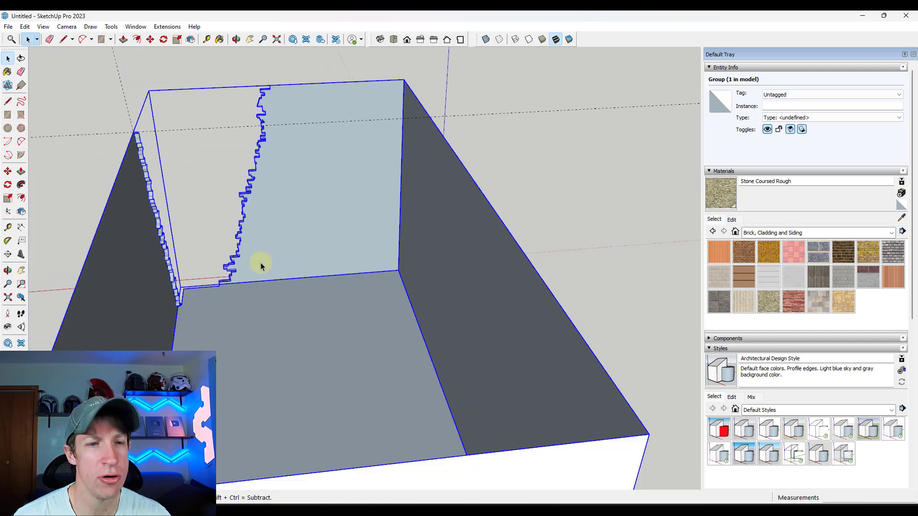
scroll(229, 291, "up", 3)
scroll(230, 290, "up", 3)
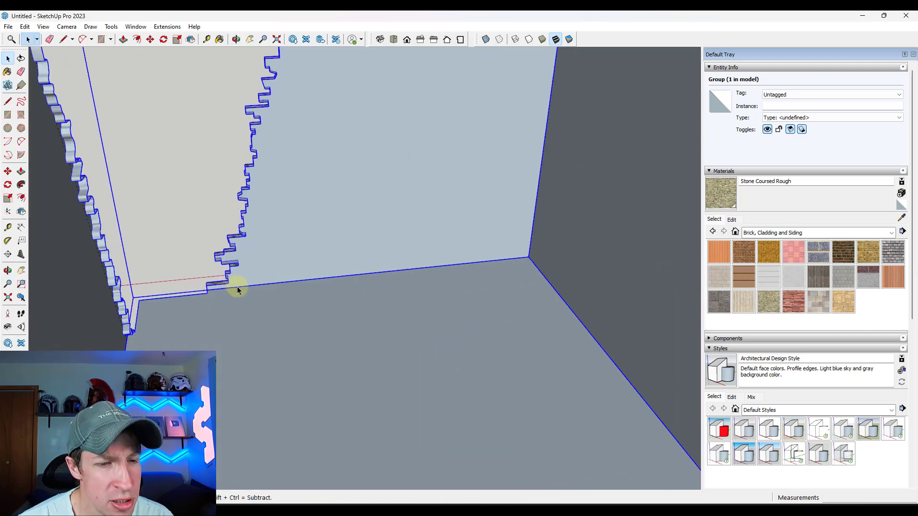
key("l")
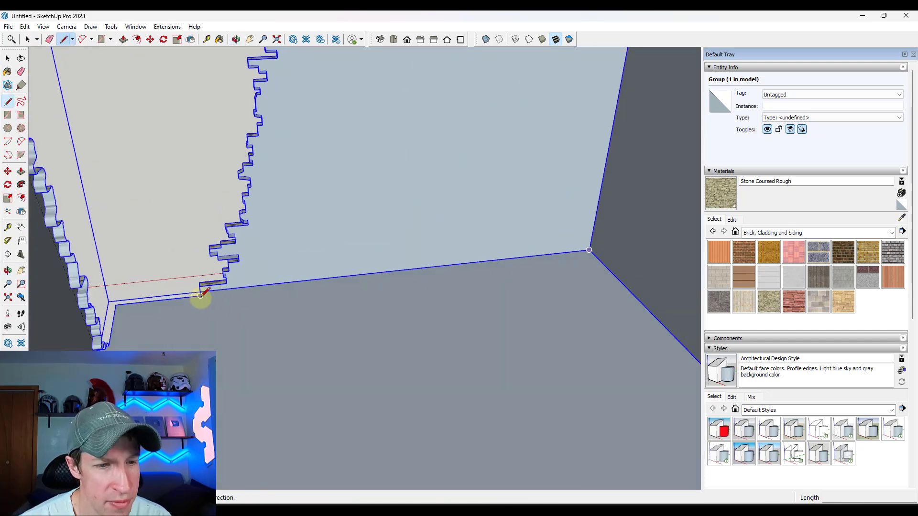
left_click(201, 296)
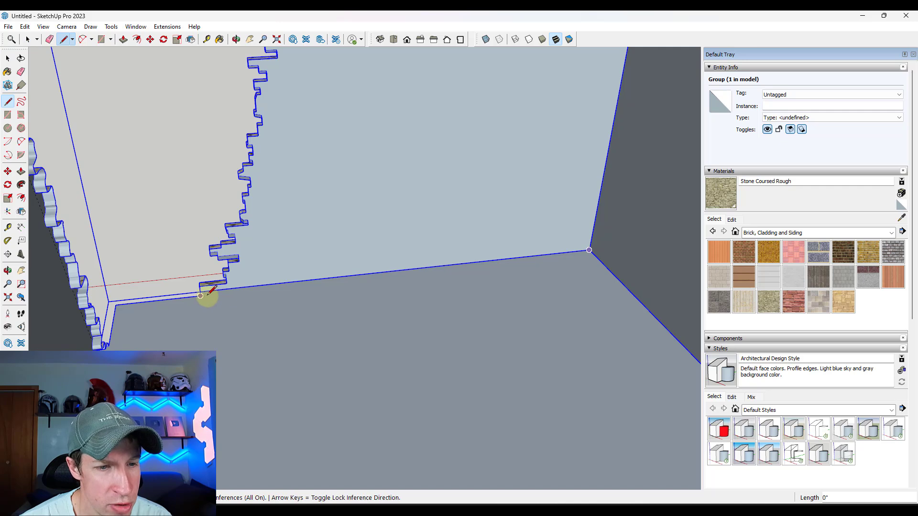
left_click(246, 290)
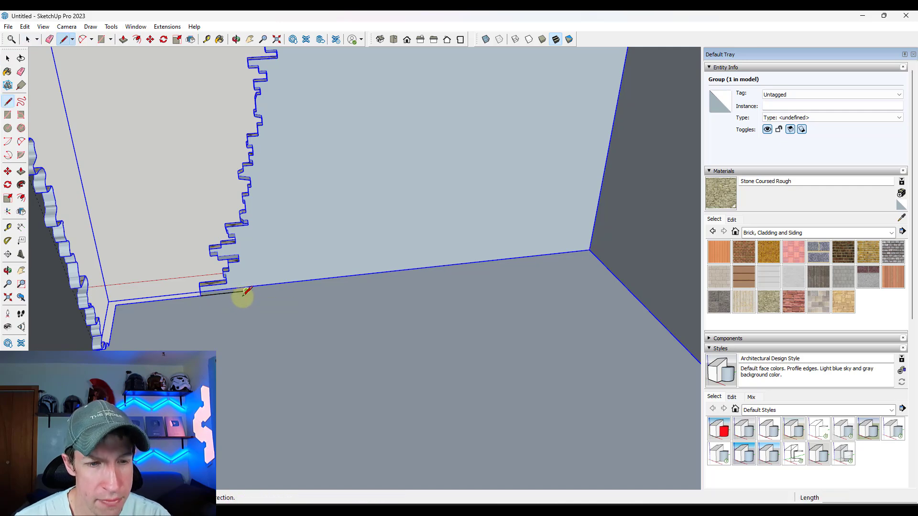
scroll(227, 300, "down", 2)
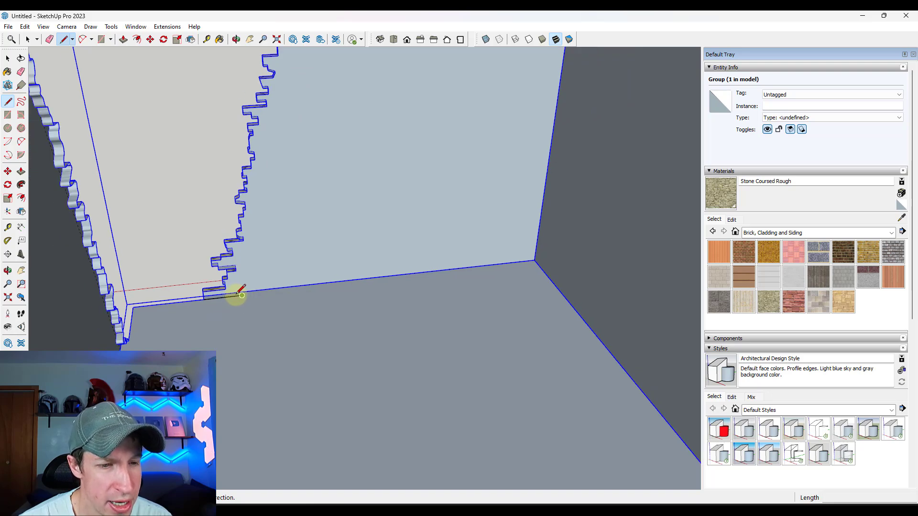
middle_click_drag(262, 168, 258, 234)
scroll(221, 268, "down", 3)
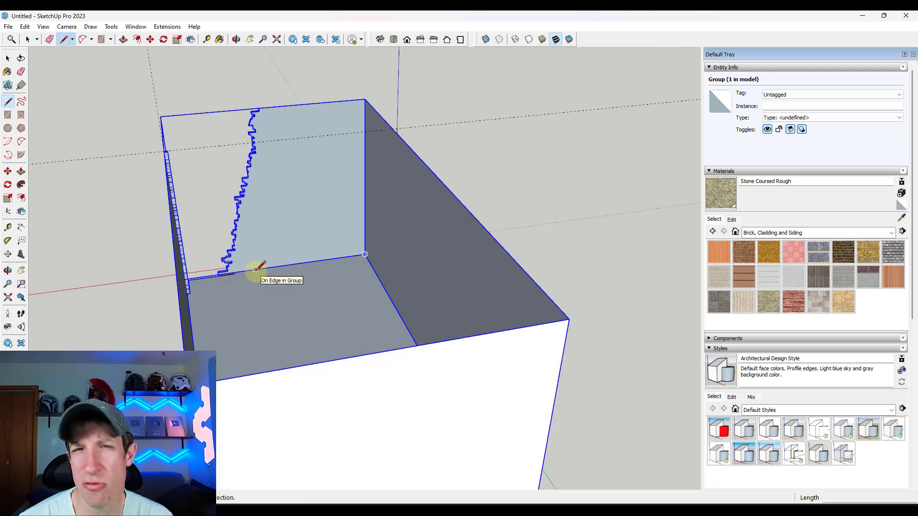
scroll(255, 270, "up", 5)
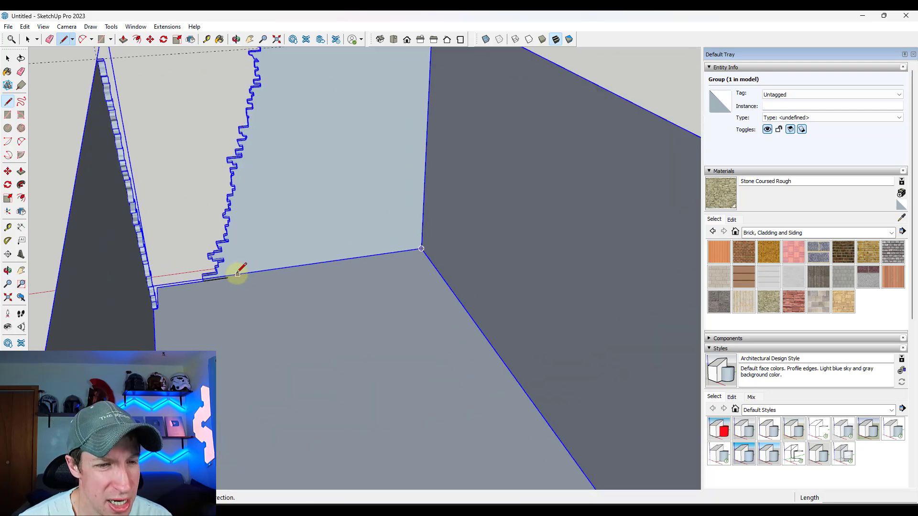
left_click(227, 278)
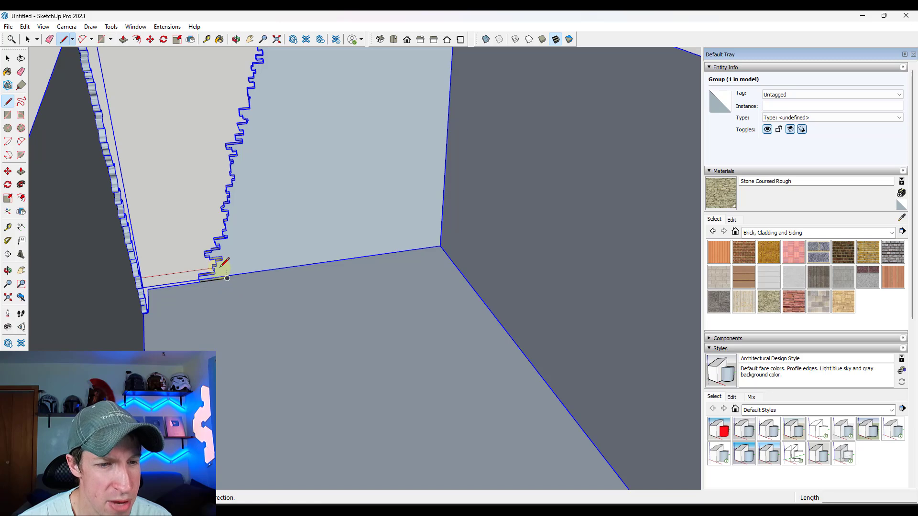
left_click(222, 258)
left_click(213, 279)
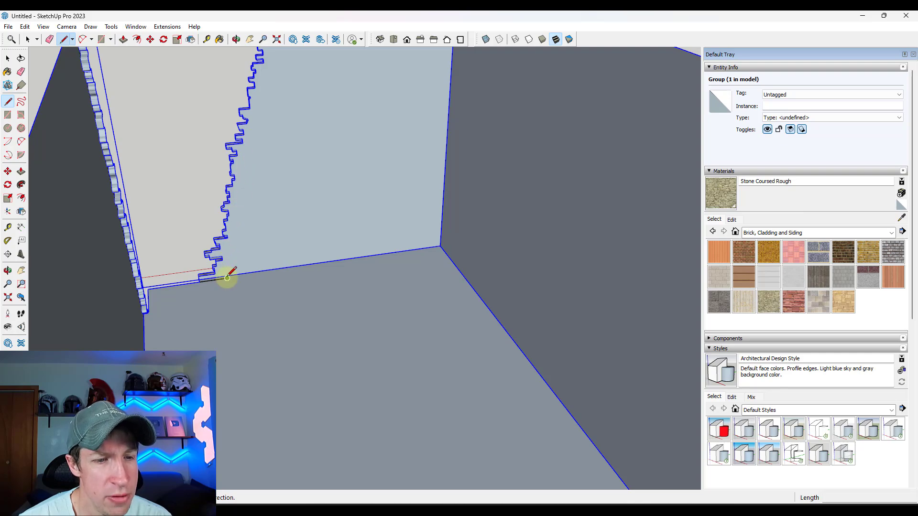
Draw a short line on the inside of the shorter wall, extending the recess edge inward from the jagged edge's upper end
scroll(213, 279, "down", 5)
scroll(252, 106, "up", 6)
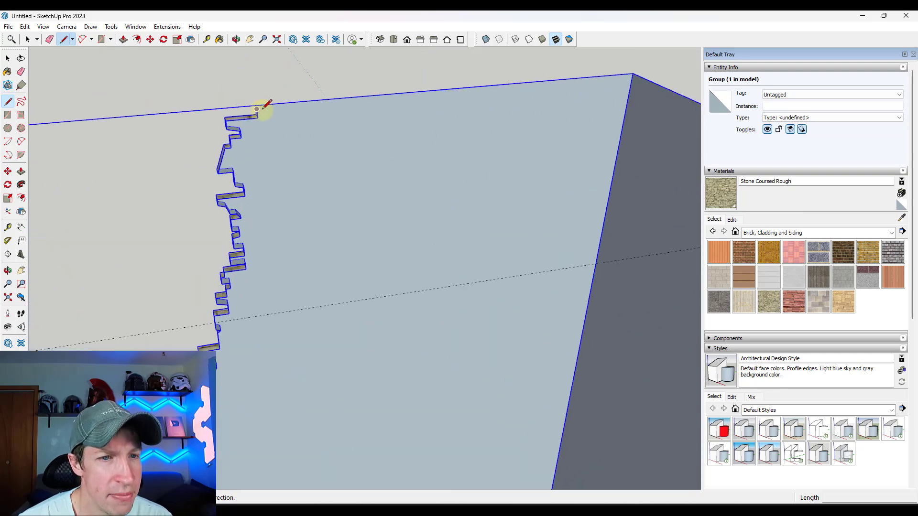
middle_click_drag(257, 109, 260, 174, "shift")
left_click(247, 229)
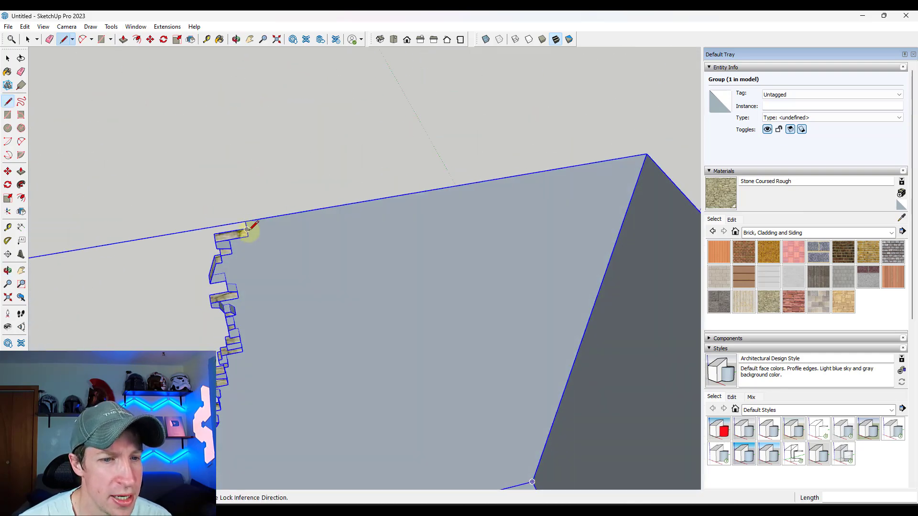
left_click(287, 224)
Complete the closed face behind the shorter wall's opening with a sloping side about 21' 4" long and edges through the building corner
scroll(287, 222, "down", 4)
scroll(249, 367, "up", 2)
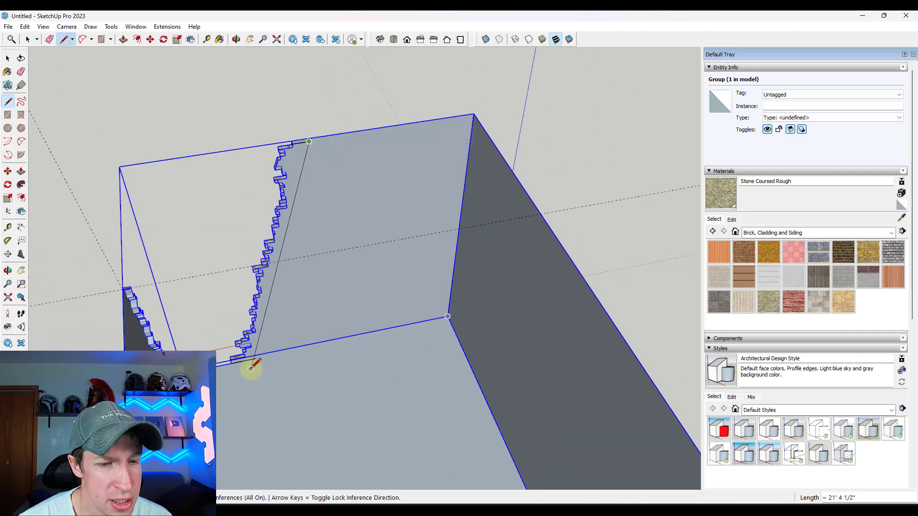
scroll(249, 368, "up", 3)
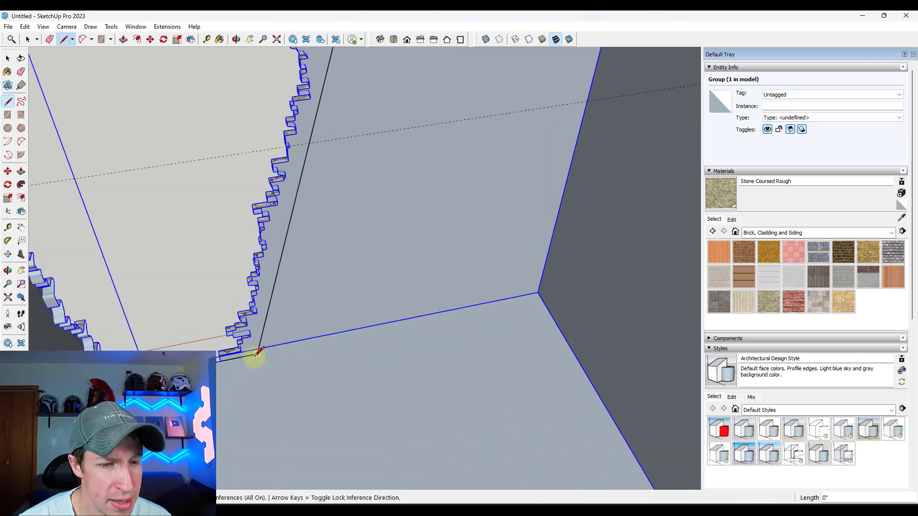
left_click(257, 354)
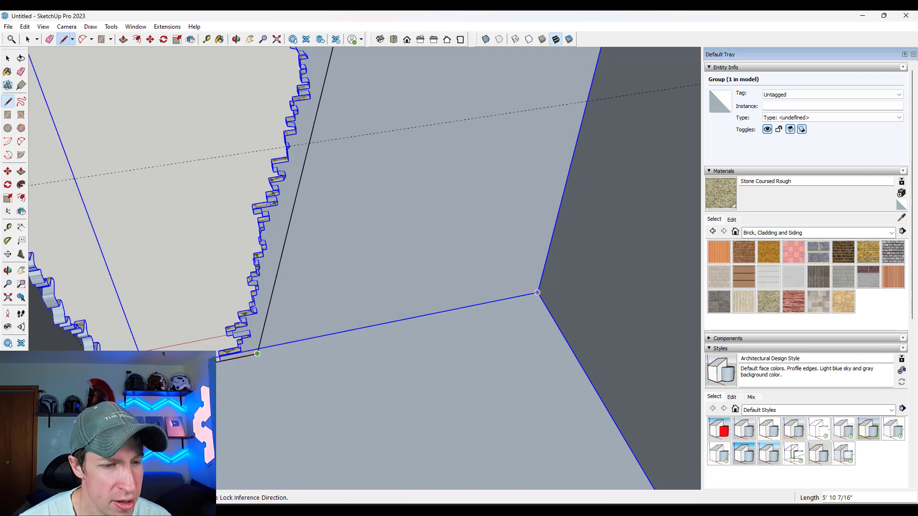
scroll(537, 292, "down", 6)
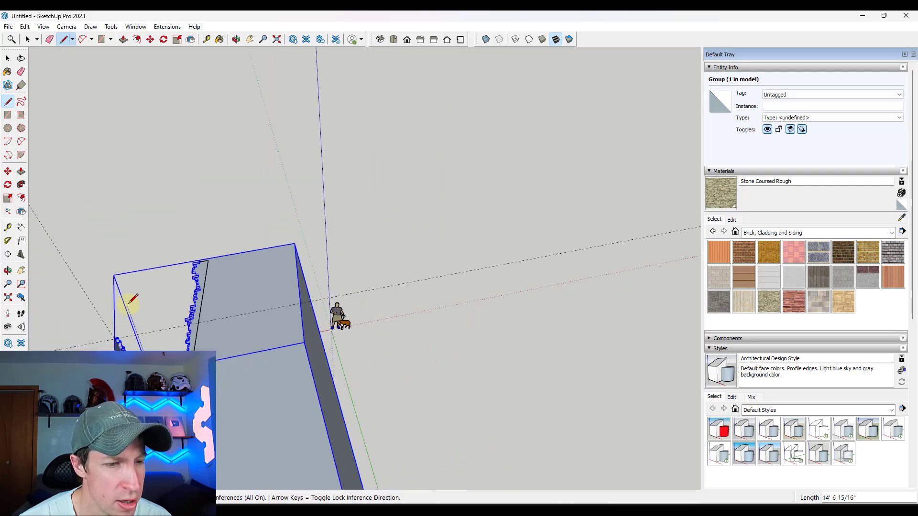
scroll(203, 260, "up", 4)
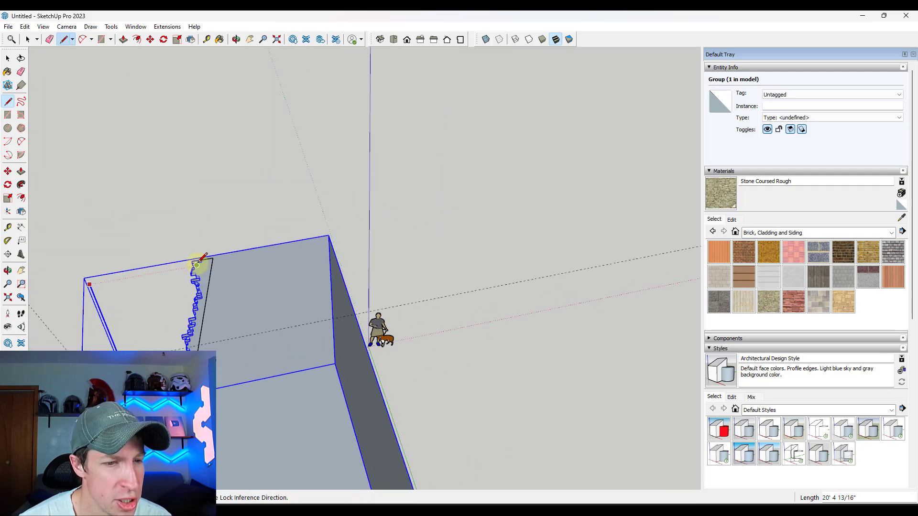
left_click(221, 256)
Draw a line about 1' long on the inside floor, extending the recess edge past the lower end of the longer wall's freehand edge
middle_click_drag(238, 261, 675, 259)
middle_click_drag(608, 293, 297, 241, "shift")
middle_click_drag(442, 258, 519, 246)
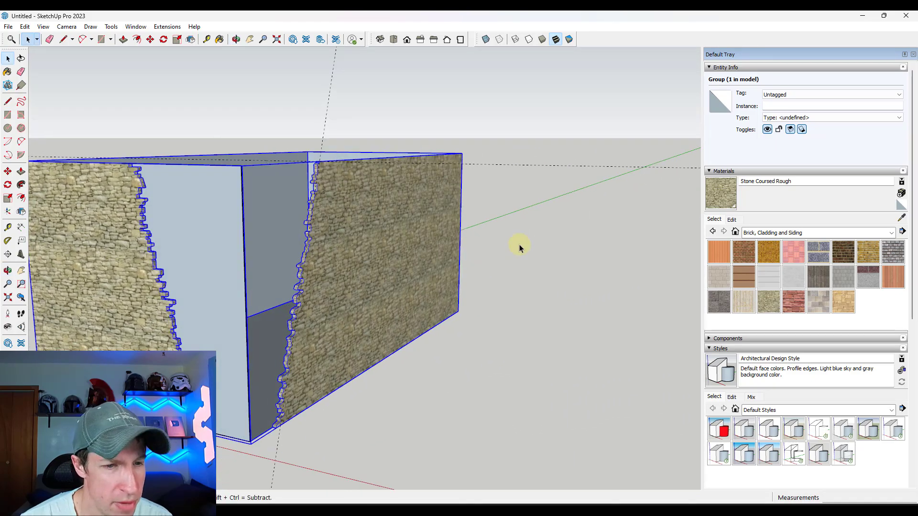
scroll(323, 268, "down", 3)
scroll(323, 267, "up", 2)
scroll(343, 272, "down", 1)
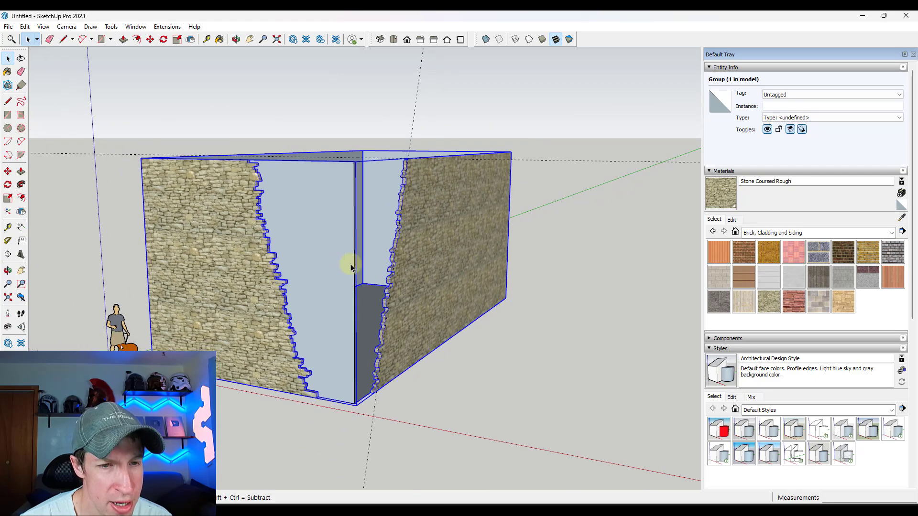
middle_click_drag(521, 198, 334, 226)
scroll(256, 242, "up", 6)
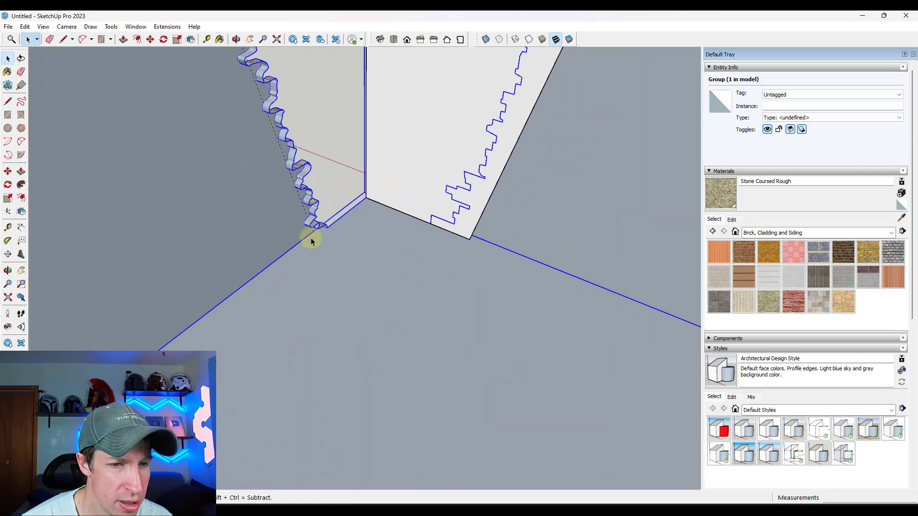
key("l")
scroll(328, 226, "up", 1)
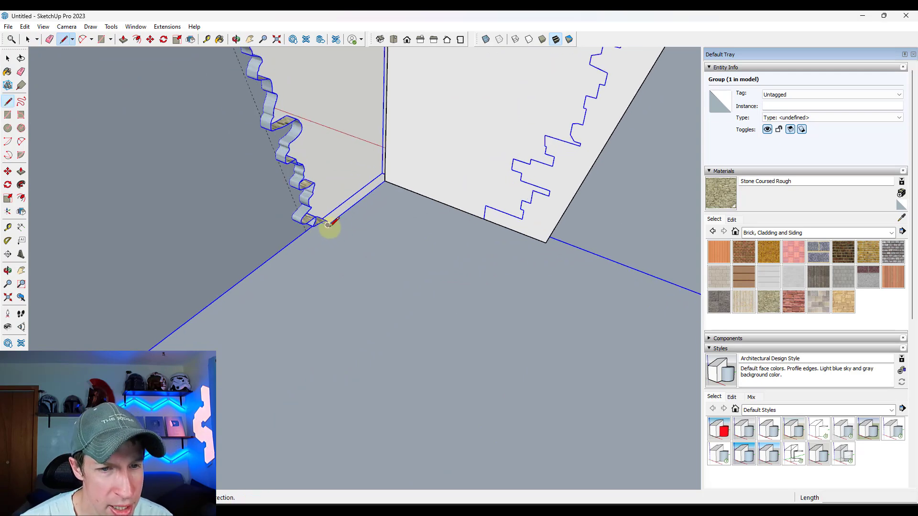
left_click(327, 225)
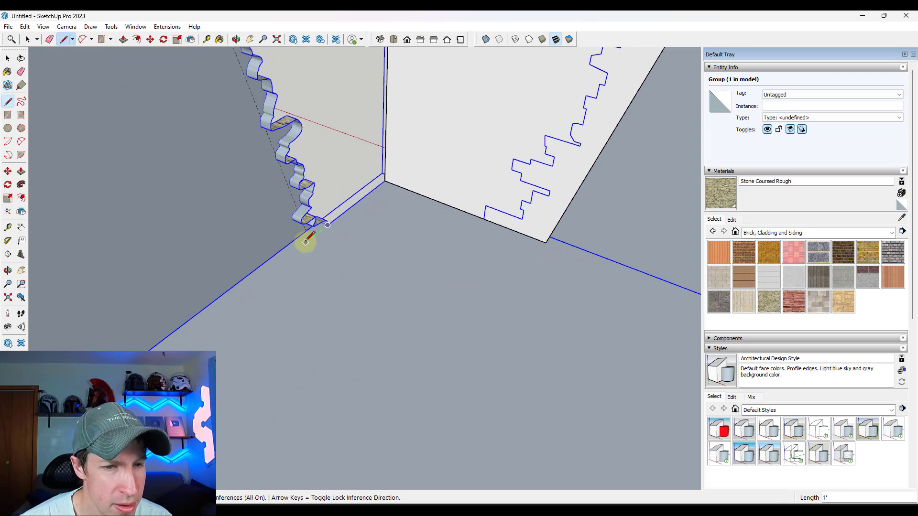
left_click(303, 244)
key("space")
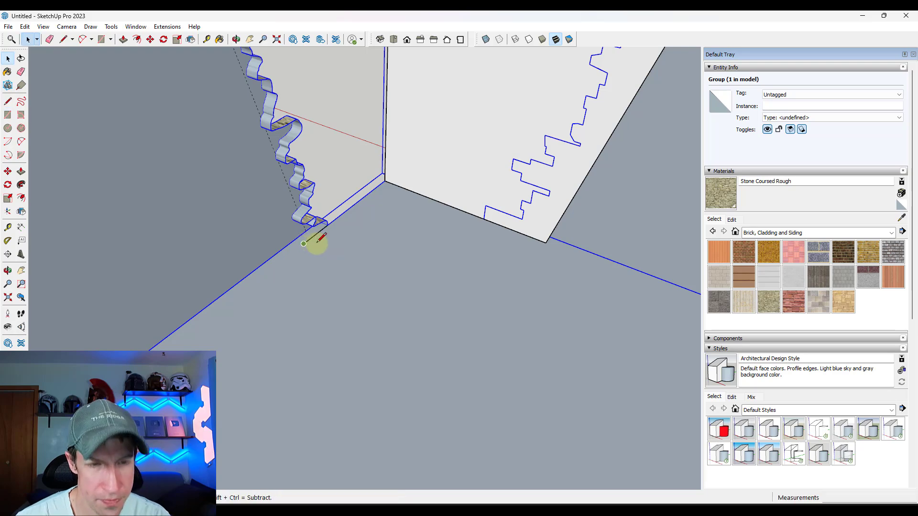
Extend the recess edge from the freehand edge's upper end and join it to the floor line's end with a sloping line
key("l")
scroll(311, 243, "down", 7)
middle_click_drag(266, 186, 291, 261, "shift")
scroll(288, 199, "up", 9)
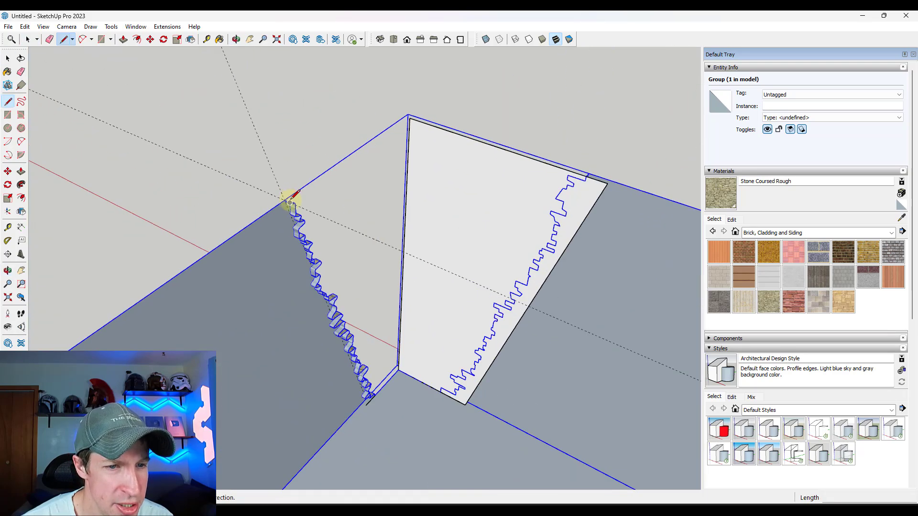
left_click(291, 202)
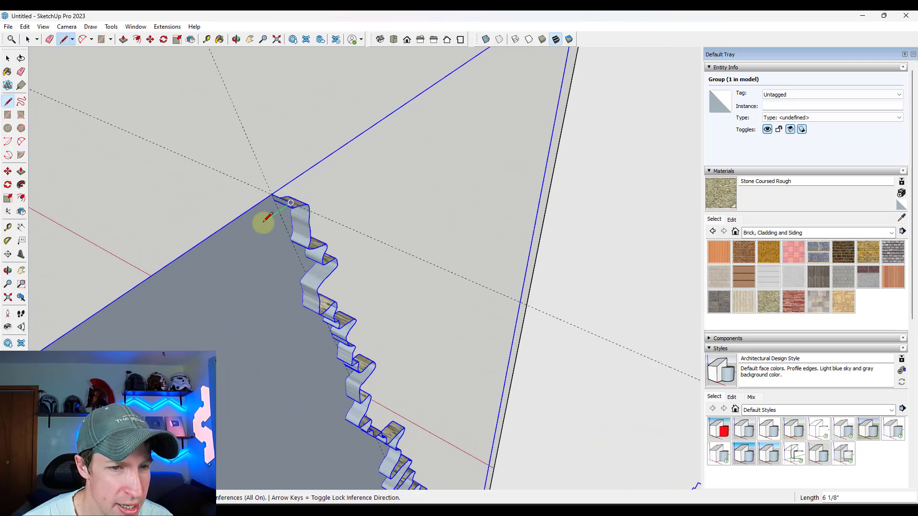
scroll(220, 251, "down", 4)
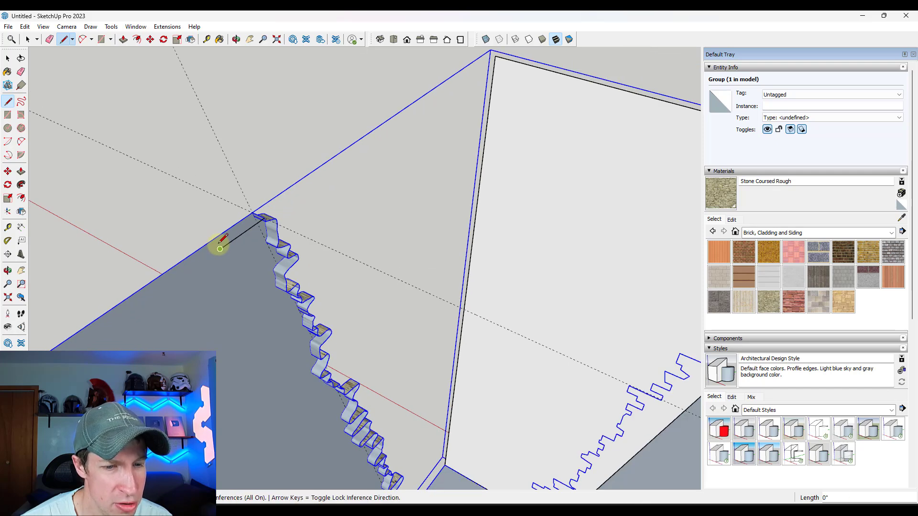
left_click(352, 457)
key("space")
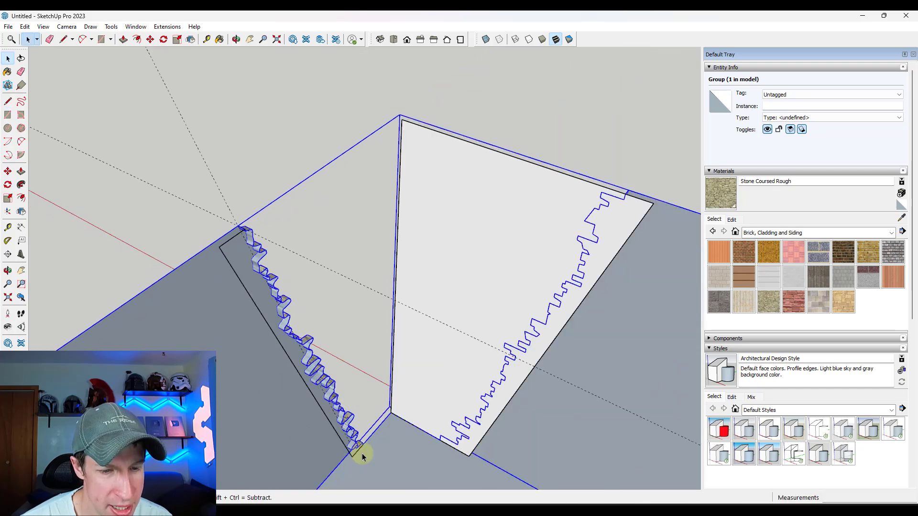
Close the longer wall's opening into a face with lines along the floor and the upper edge to the building corner
key("l")
left_click(353, 453)
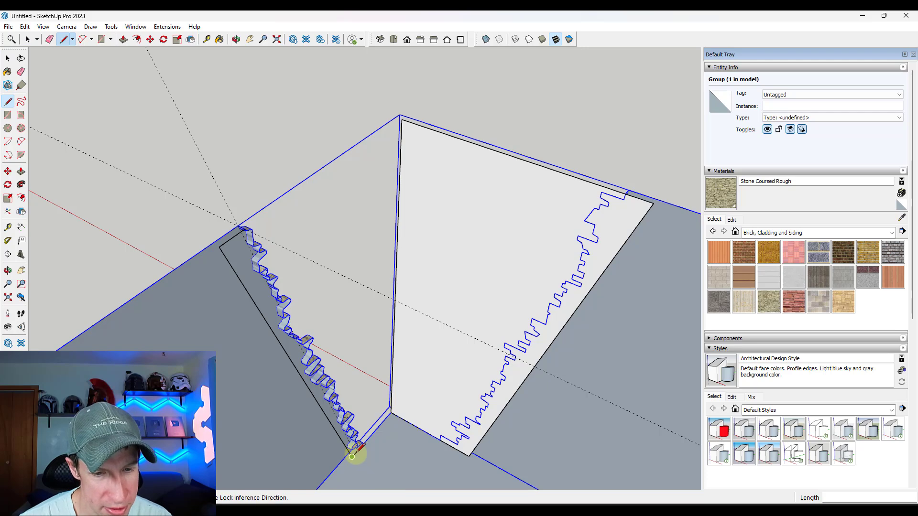
left_click(390, 410)
key("space")
key("l")
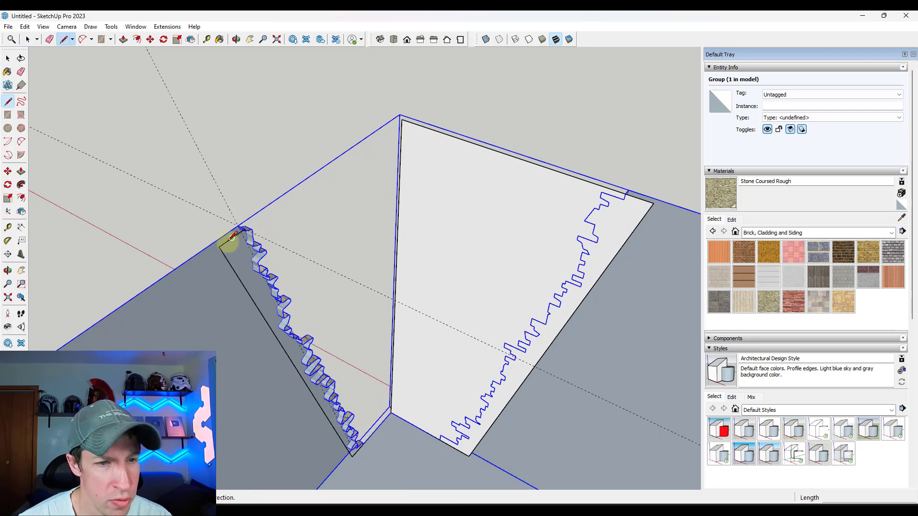
left_click(402, 119)
key("space")
Reverse the two recessed faces at the corner so their front sides point outward
middle_click_drag(432, 291, 508, 192)
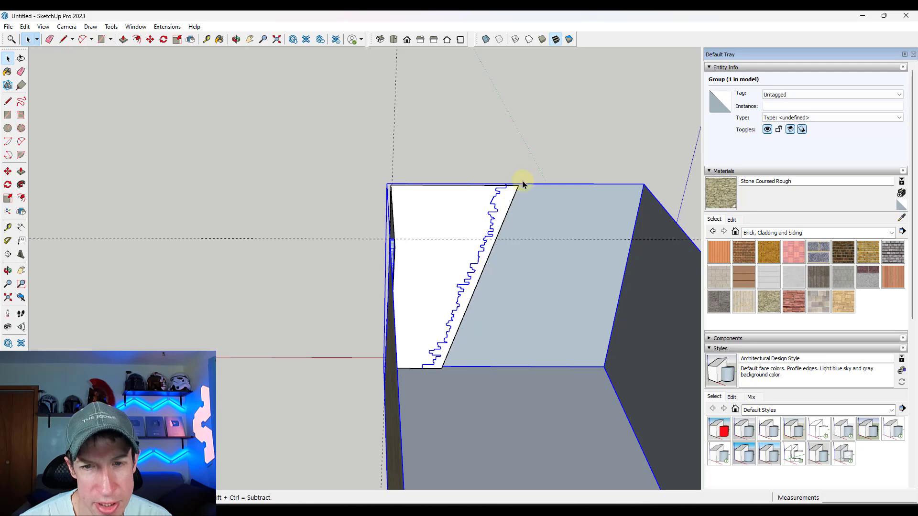
middle_click_drag(463, 330, 415, 321)
scroll(408, 318, "up", 3)
middle_click_drag(298, 317, 479, 313)
middle_click_drag(464, 292, 334, 260)
double_click(296, 254)
right_click(296, 254)
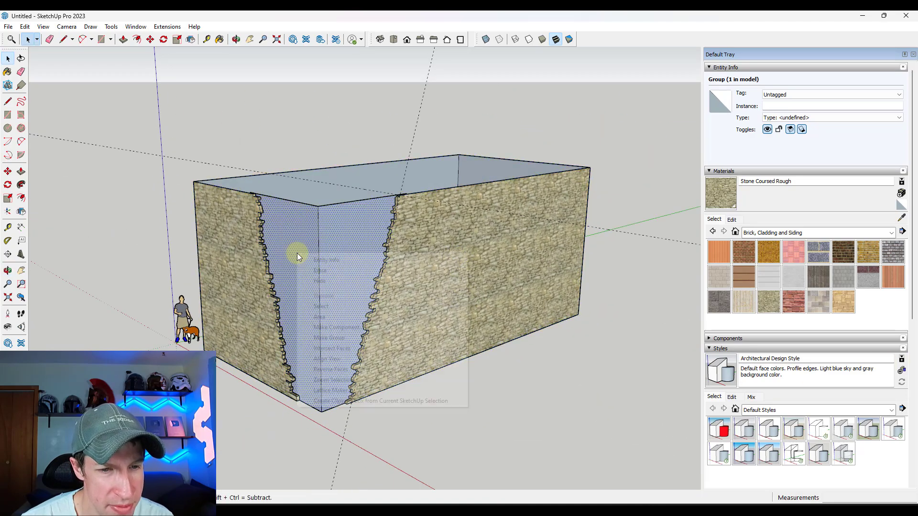
left_click(315, 229)
right_click(349, 260)
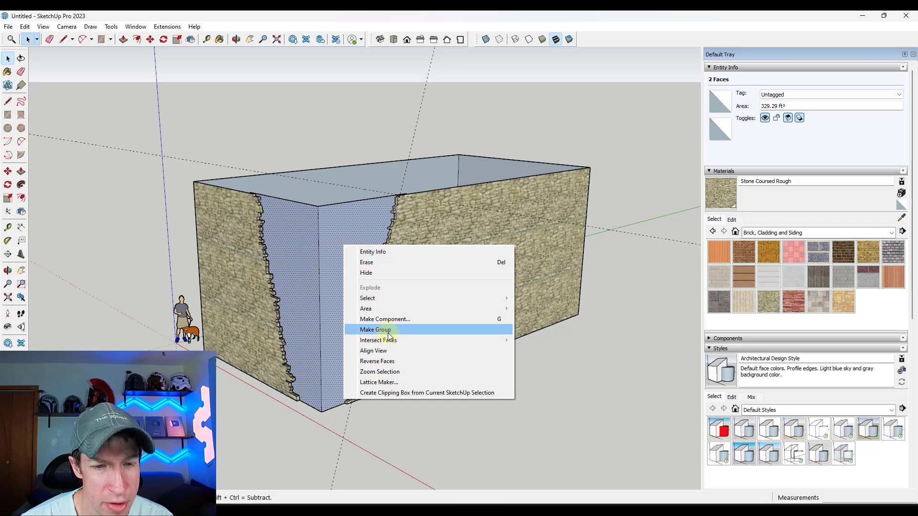
left_click(377, 361)
scroll(332, 299, "up", 2)
Divide the vertical corner edge between the two recessed faces into 2 segments
left_click(333, 298)
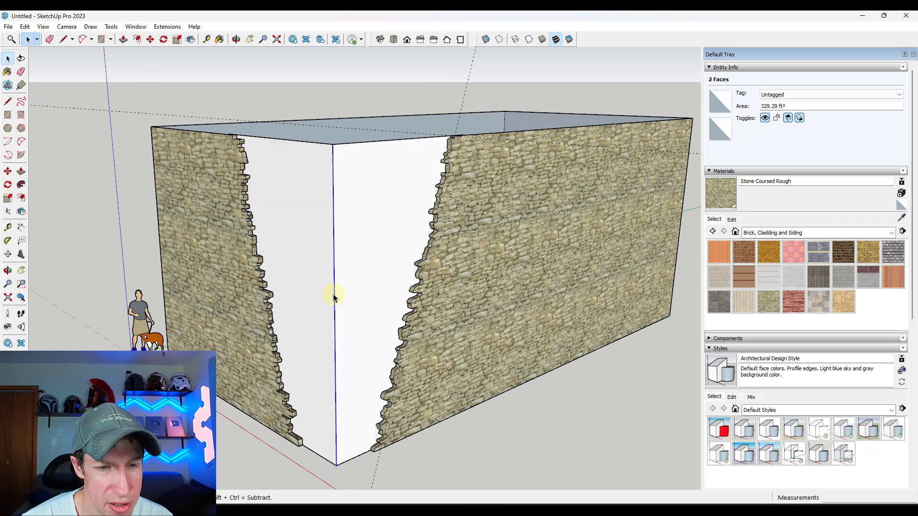
right_click(333, 297)
left_click(370, 357)
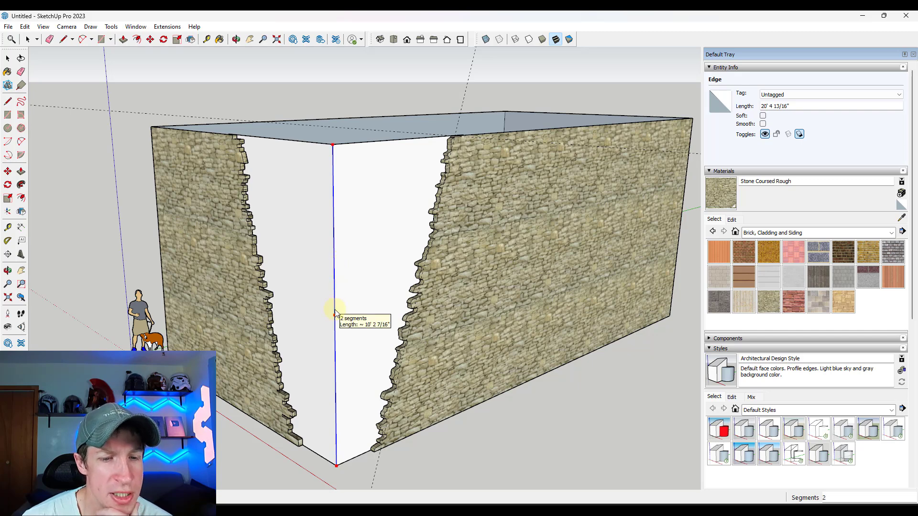
key("Escape")
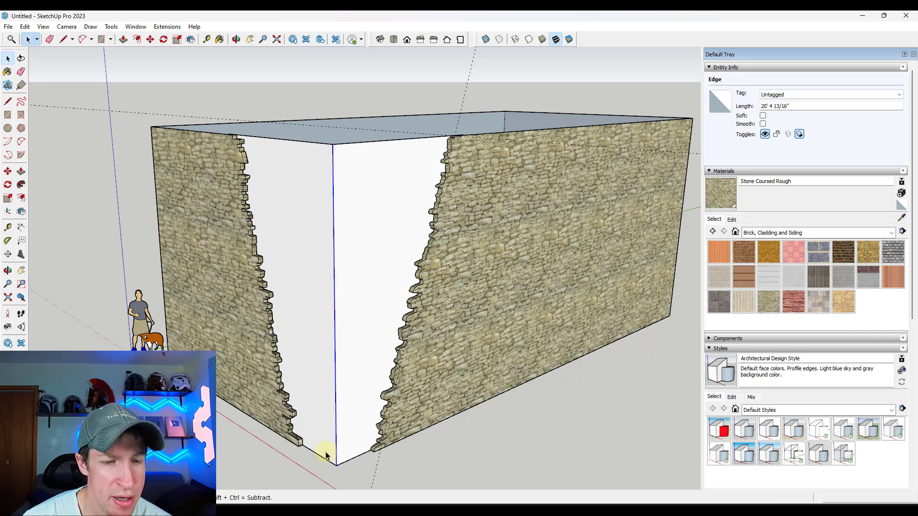
Draw a horizontal line along the green axis from the corner edge's midpoint to the sloping side of the longer wall's recessed face
key("l")
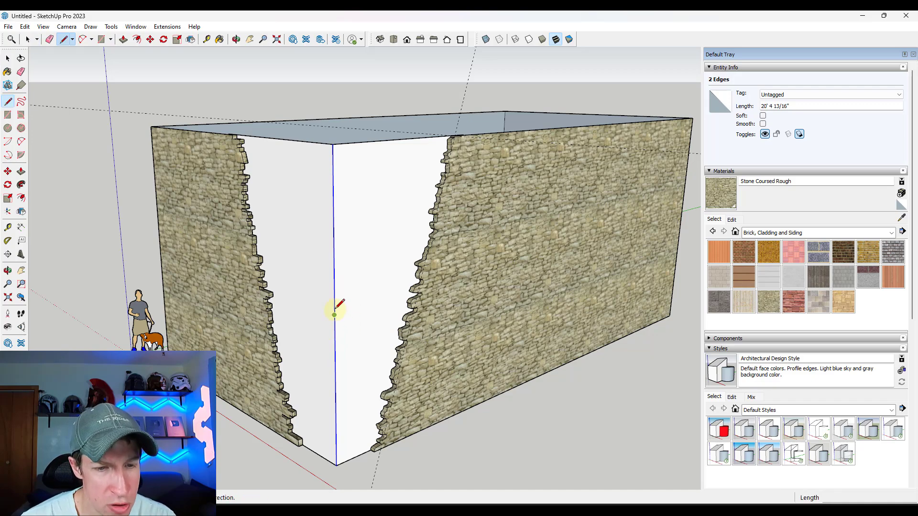
left_click(334, 315)
middle_click_drag(334, 315, 426, 300)
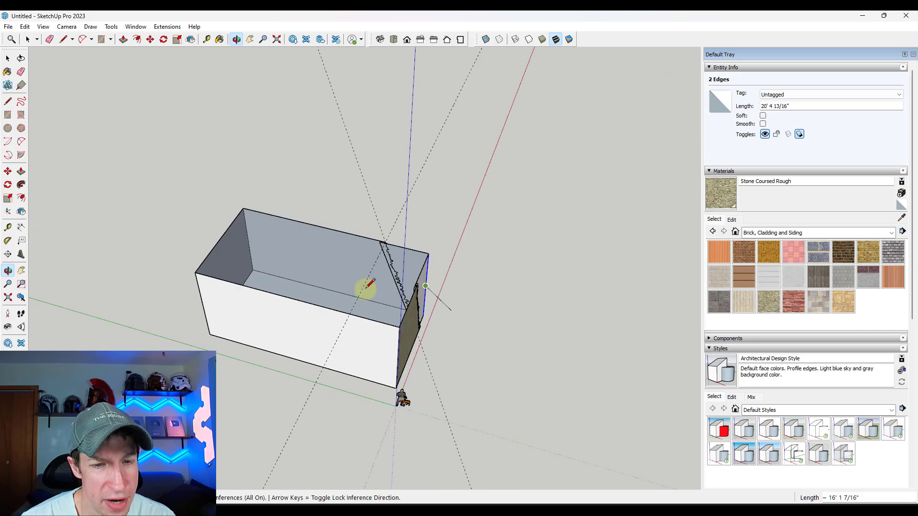
scroll(380, 281, "up", 3)
middle_click_drag(383, 278, 473, 271)
scroll(358, 251, "up", 3)
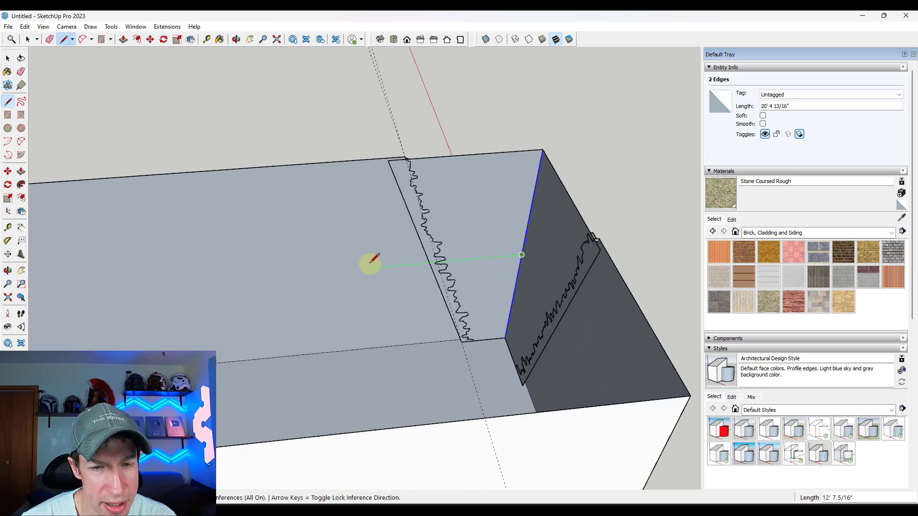
scroll(372, 262, "up", 2)
left_click(441, 264)
Draw a matching horizontal line from the corner edge's midpoint to the sloping side of the shorter wall's recessed face
key("space")
key("l")
scroll(425, 263, "down", 3)
scroll(563, 278, "up", 2)
left_click(526, 246)
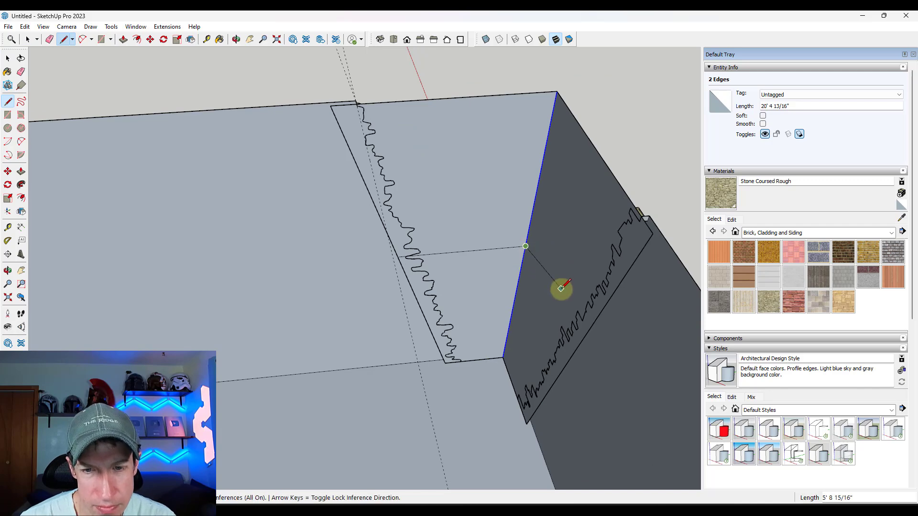
left_click(574, 352)
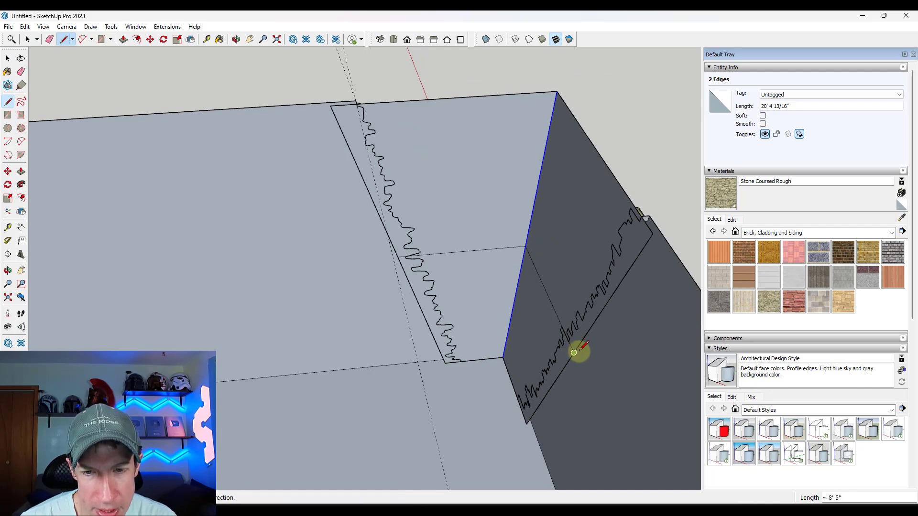
key("space")
Apply Lattice Maker to the four recessed corner faces with 2" width and depth, 1" pane inset, 1/4" thickness, Black lattice and Glass panes
left_click(612, 297)
middle_click_drag(403, 274, 2, 188)
scroll(434, 262, "down", 3)
middle_click_drag(477, 255, 321, 212)
left_click(320, 210, "shift")
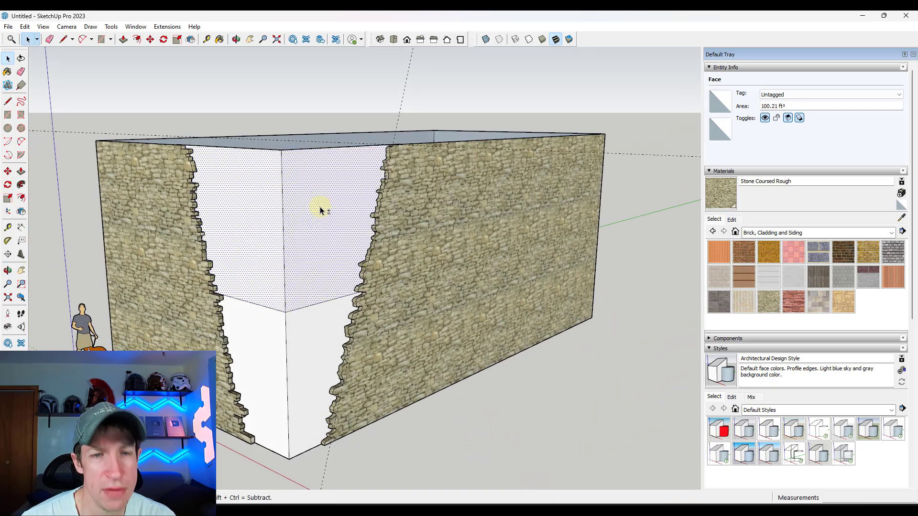
left_click(316, 325, "shift")
left_click(263, 333, "shift")
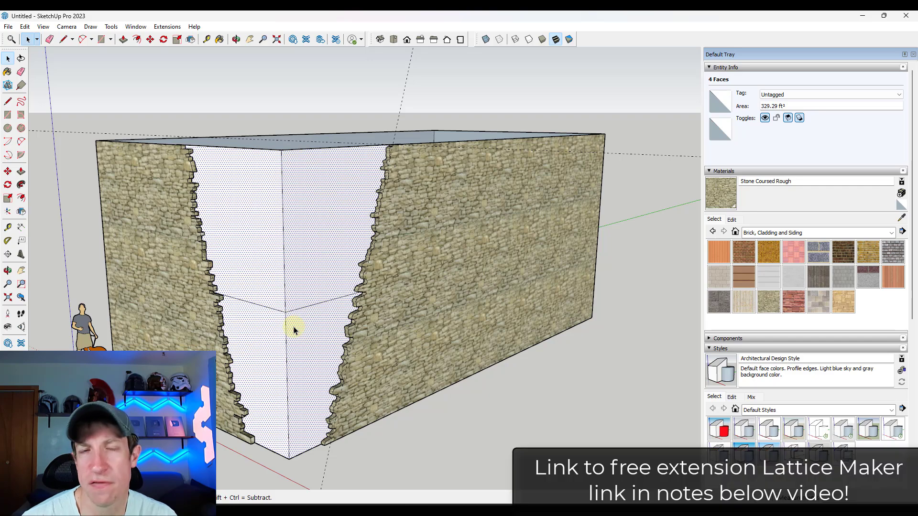
middle_click_drag(424, 278, 242, 96)
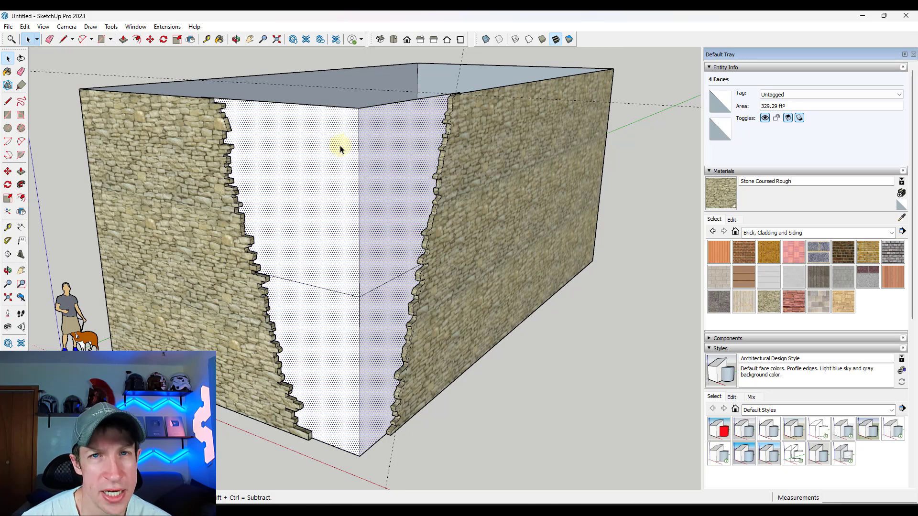
left_click(163, 28)
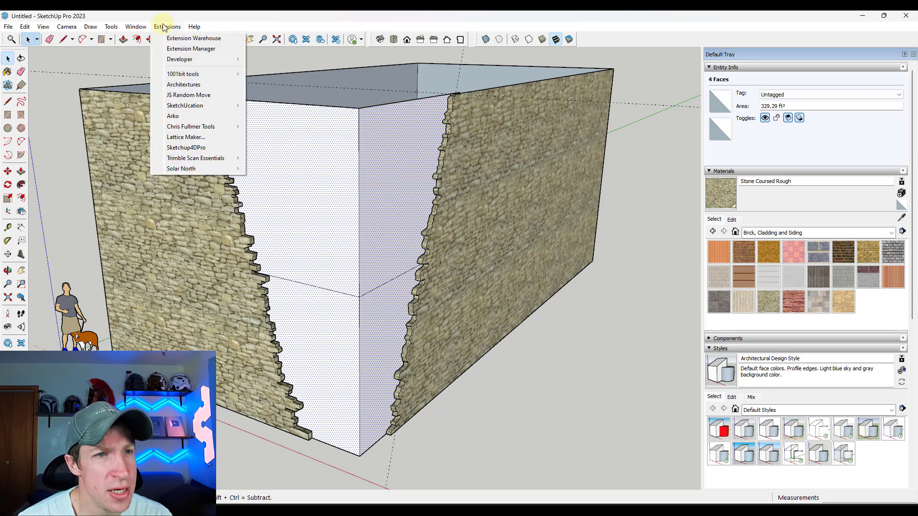
left_click(200, 137)
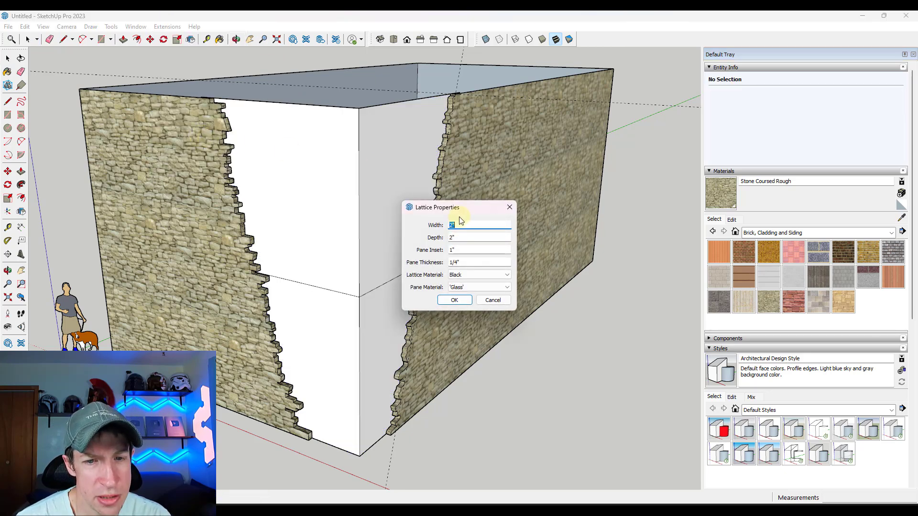
left_click_drag(467, 206, 562, 136)
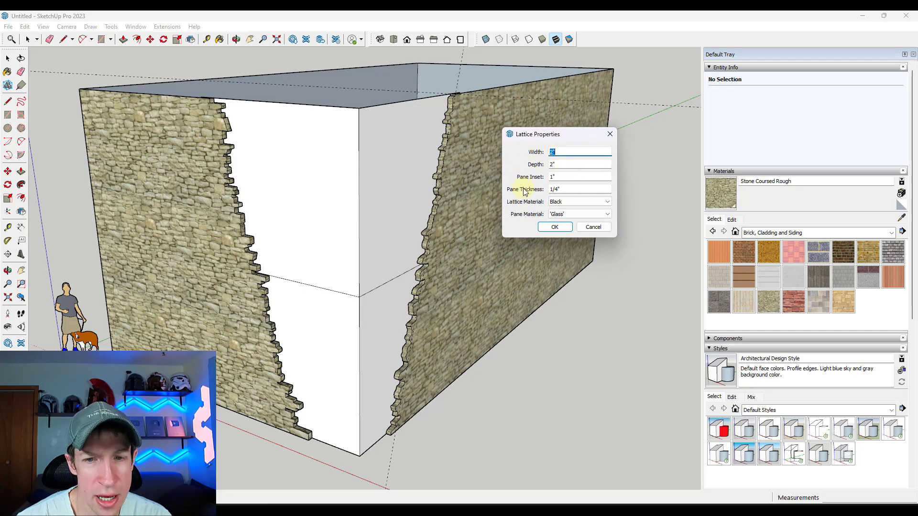
left_click(564, 203)
left_click(564, 204)
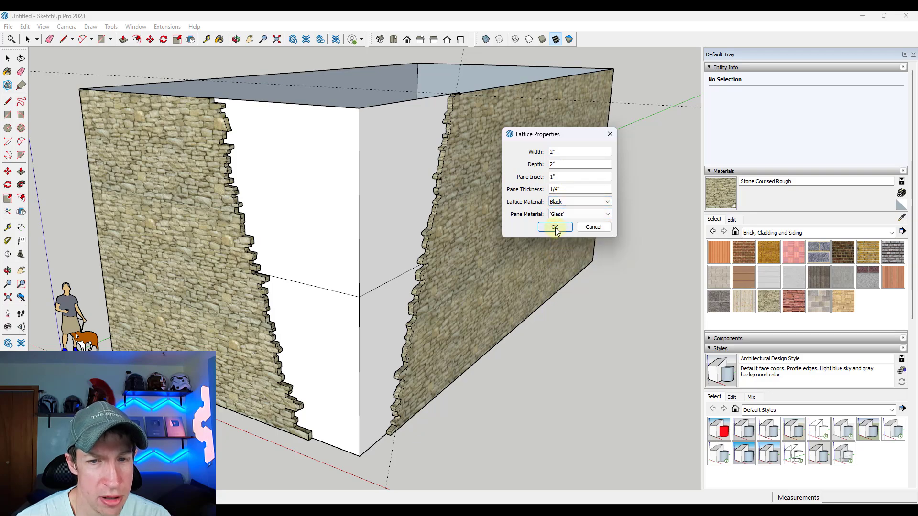
left_click(553, 226)
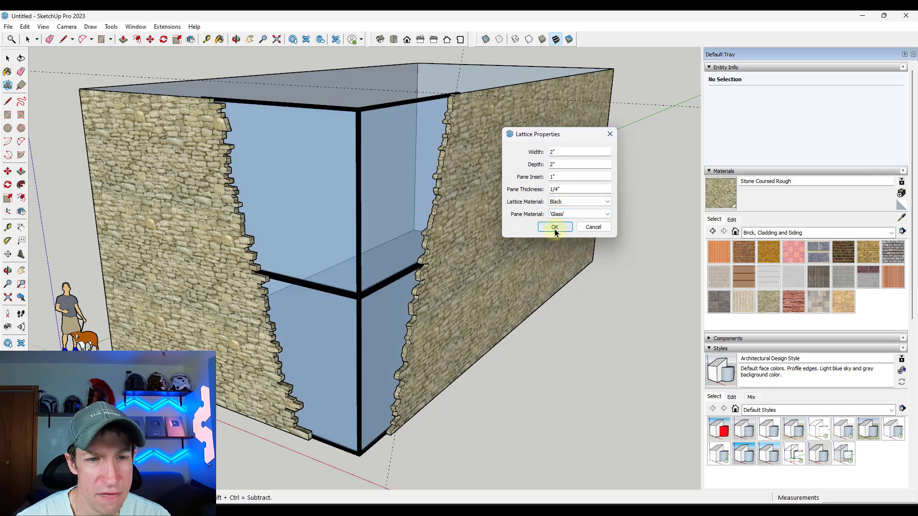
Examine the glass curtain wall from outside and inside the building, including where its frame meets the jagged wall edges
mouse_move(413, 217)
middle_mouse_down()
mouse_move(323, 173)
mouse_move(239, 149)
mouse_move(240, 166)
mouse_move(344, 168)
mouse_move(404, 208)
middle_mouse_up()
key("space")
scroll(404, 208, "down", 5)
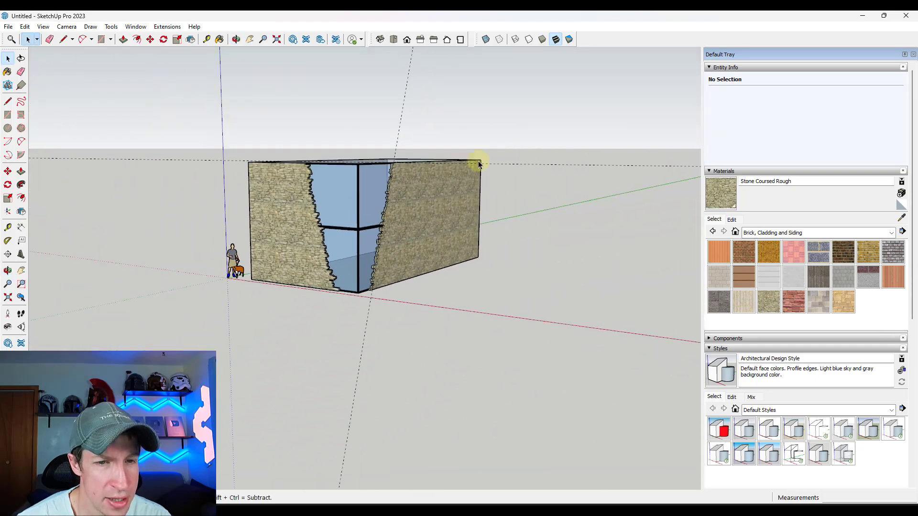
middle_click_drag(510, 156, 442, 182)
middle_click_drag(358, 176, 10, 185)
scroll(342, 176, "up", 6)
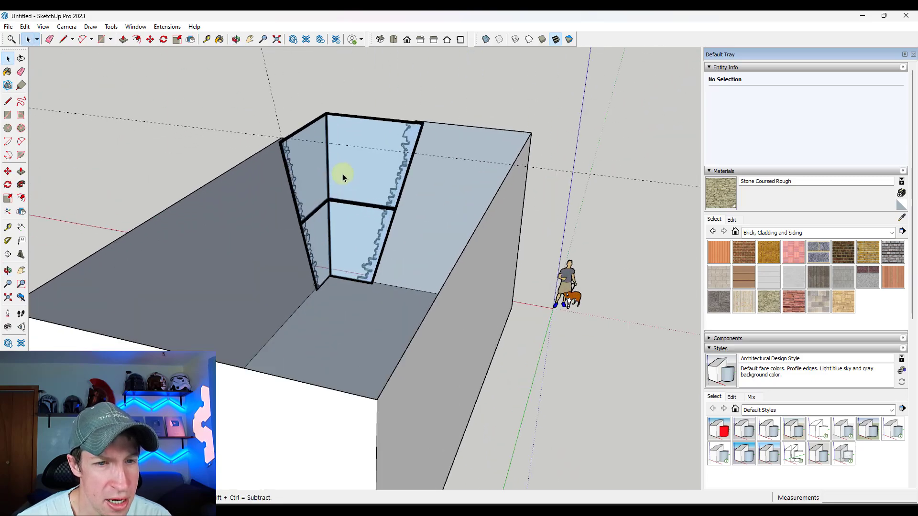
scroll(357, 177, "up", 6)
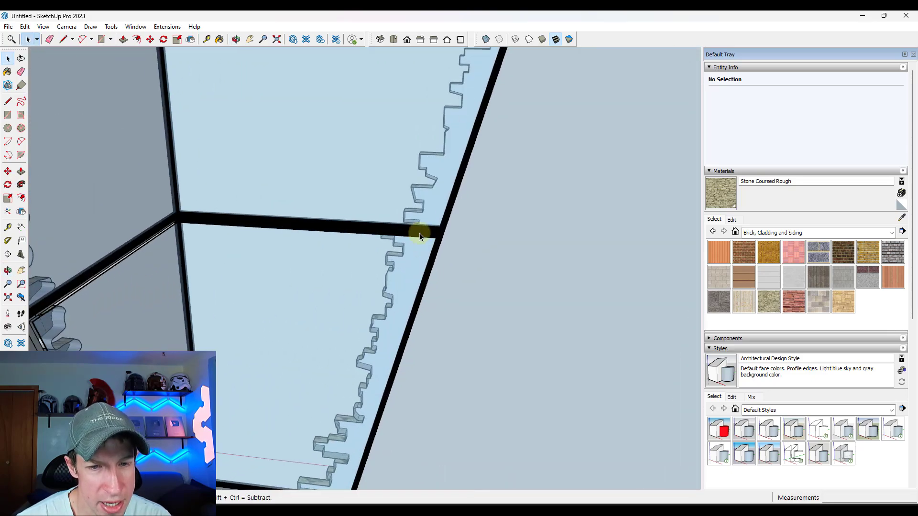
scroll(371, 382, "down", 4)
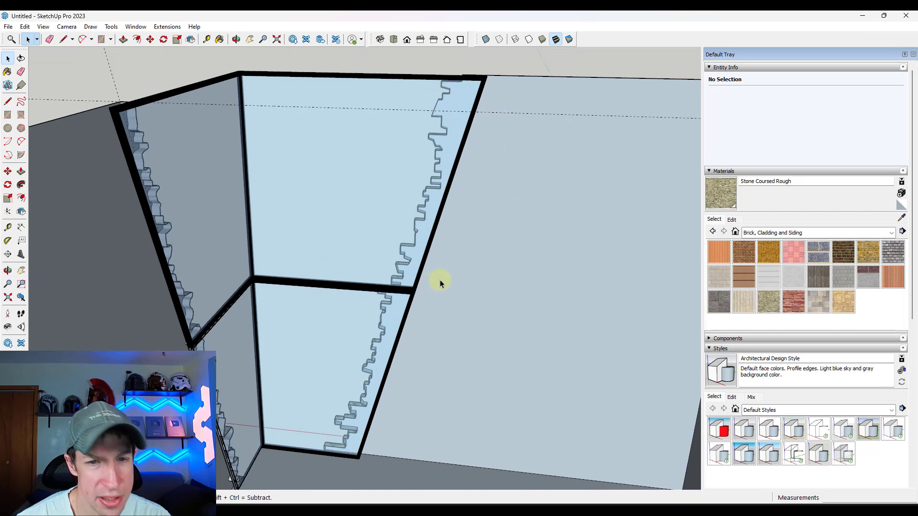
scroll(524, 235, "down", 2)
middle_click_drag(524, 235, 413, 351)
scroll(509, 262, "down", 3)
scroll(599, 232, "up", 3)
scroll(605, 258, "down", 2)
middle_click_drag(583, 262, 451, 328)
Hide the glass curtain wall group at the building's corner
middle_click_drag(362, 288, 392, 292)
left_click(392, 292)
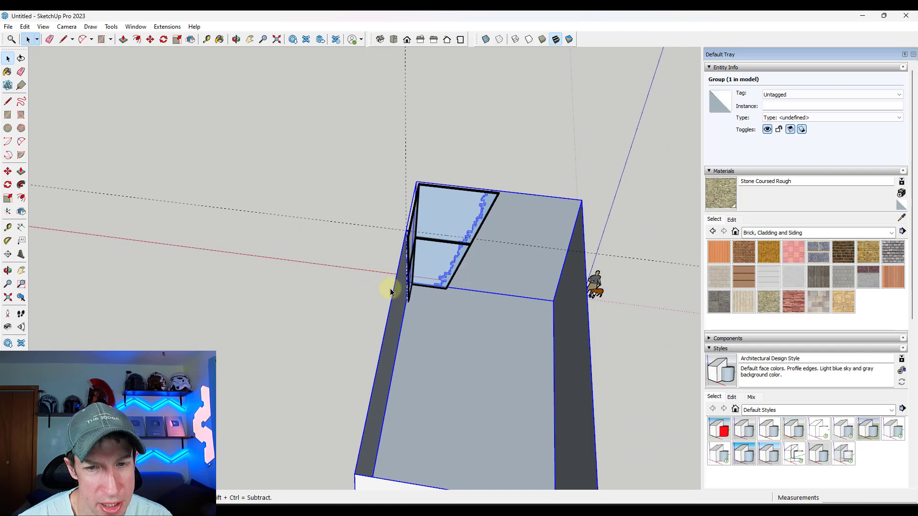
middle_click_drag(516, 250, 479, 274)
scroll(479, 272, "up", 3)
scroll(462, 323, "up", 1)
right_click(362, 170)
left_click(385, 197)
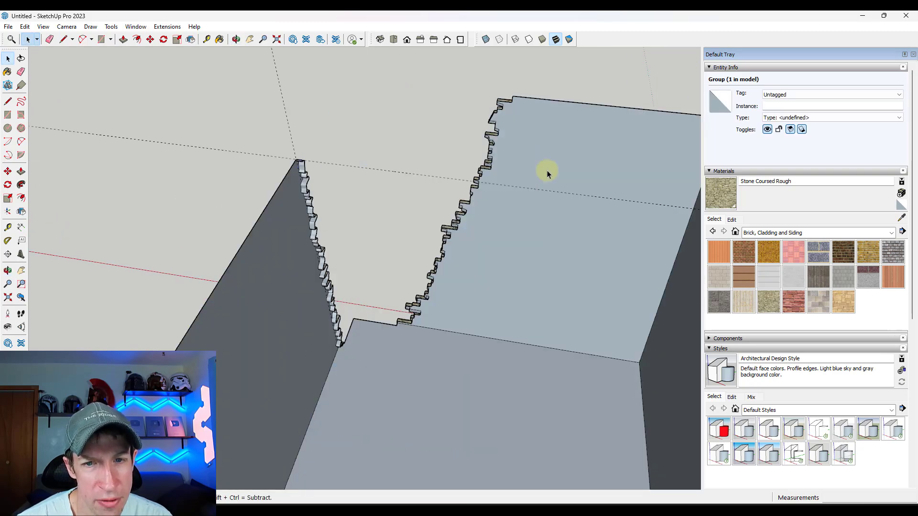
Open the building group for editing and offset its four outer top edges inward by 4" to give the walls thickness
double_click(547, 170)
scroll(534, 96, "up", 3)
scroll(397, 147, "down", 5)
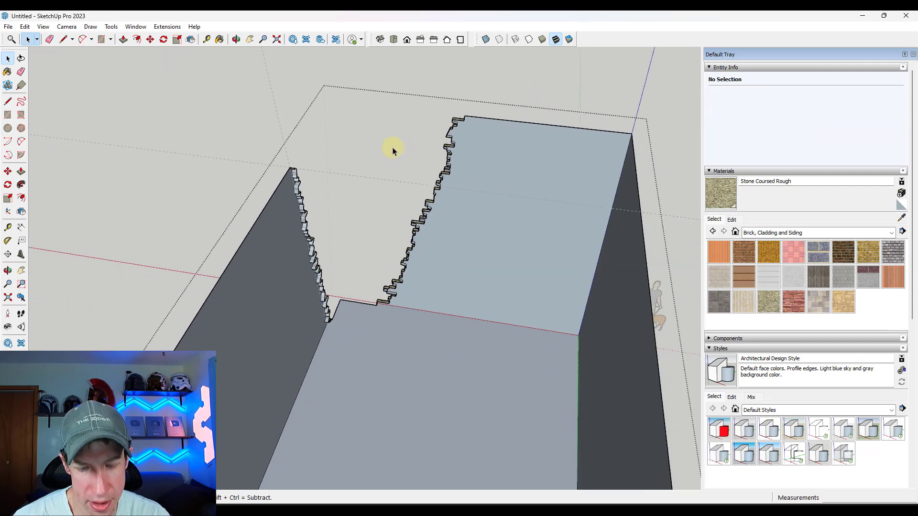
middle_click_drag(557, 186, 529, 242)
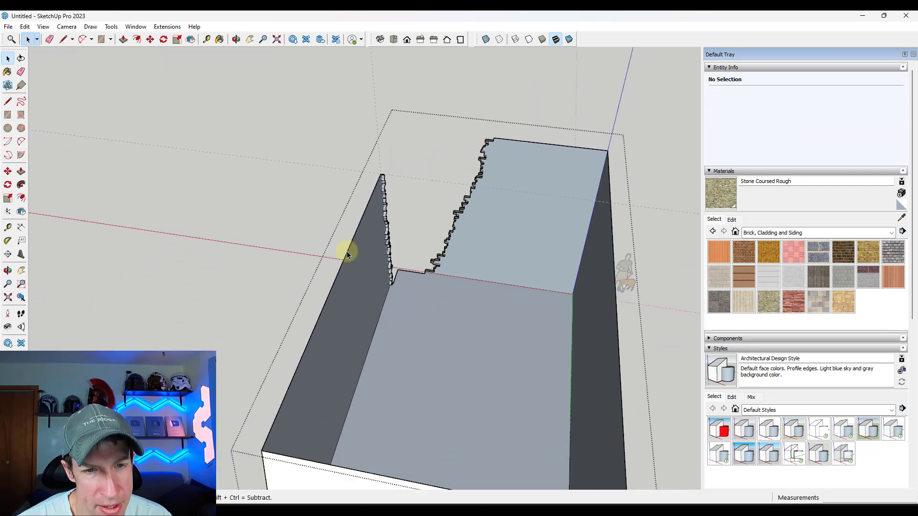
left_click(333, 467)
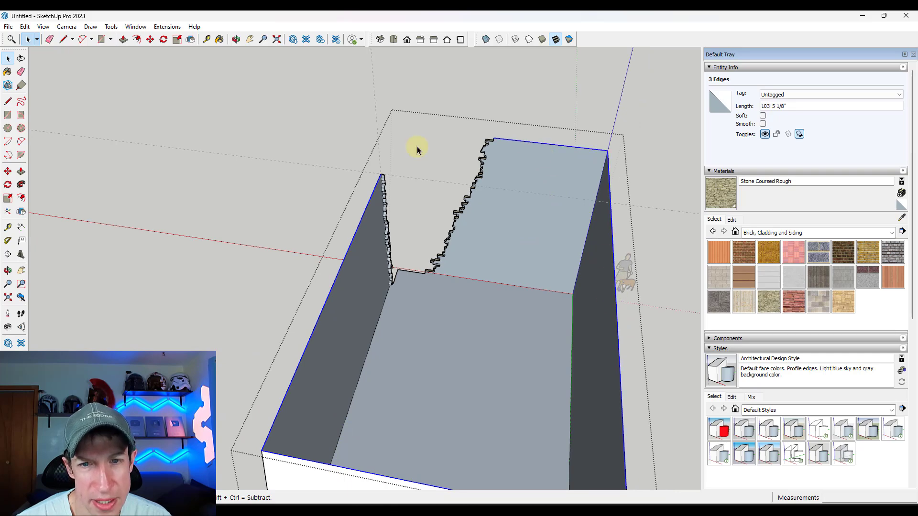
scroll(382, 184, "up", 8)
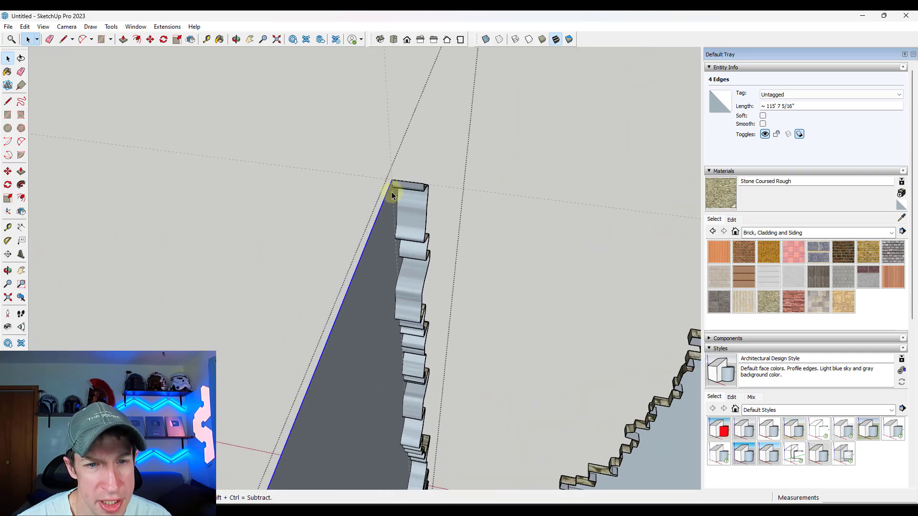
left_click(424, 185)
key("space")
scroll(423, 190, "down", 8)
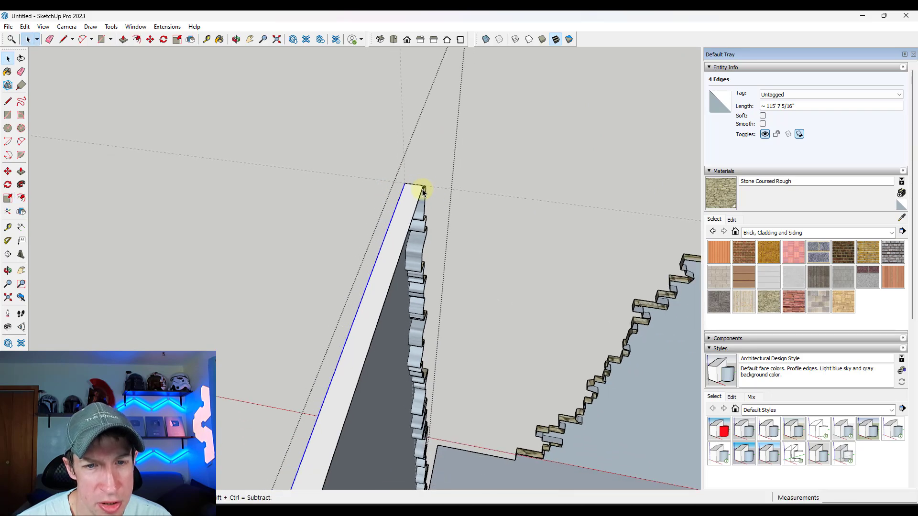
Form the longer wall's inner face by drawing lines along the floor from the jagged edge to the inner corner and up to the offset edge
scroll(649, 135, "up", 4)
middle_click_drag(569, 147, 527, 306)
key("l")
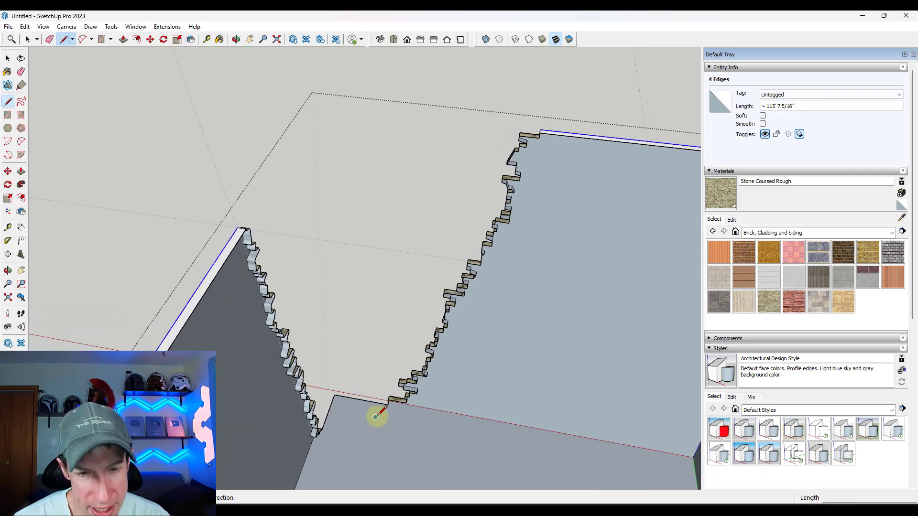
scroll(388, 404, "down", 3)
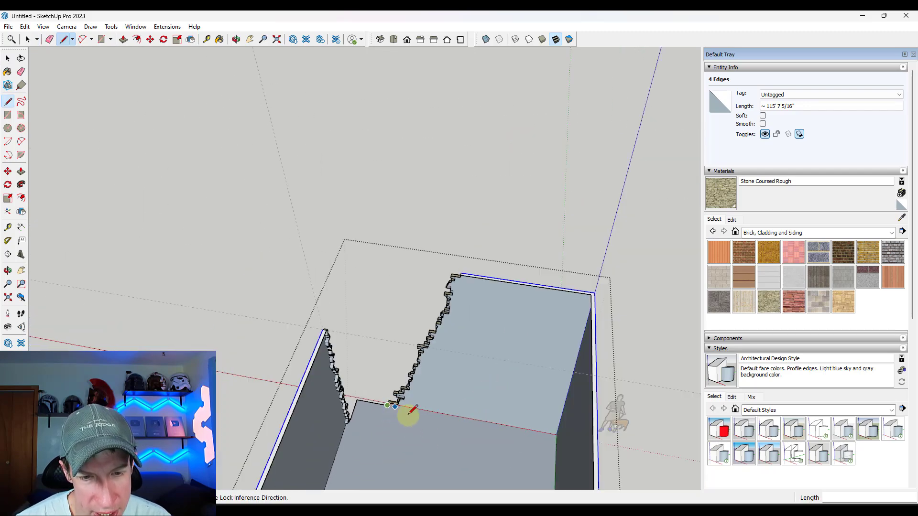
left_click(590, 295)
middle_click_drag(588, 297, 285, 437)
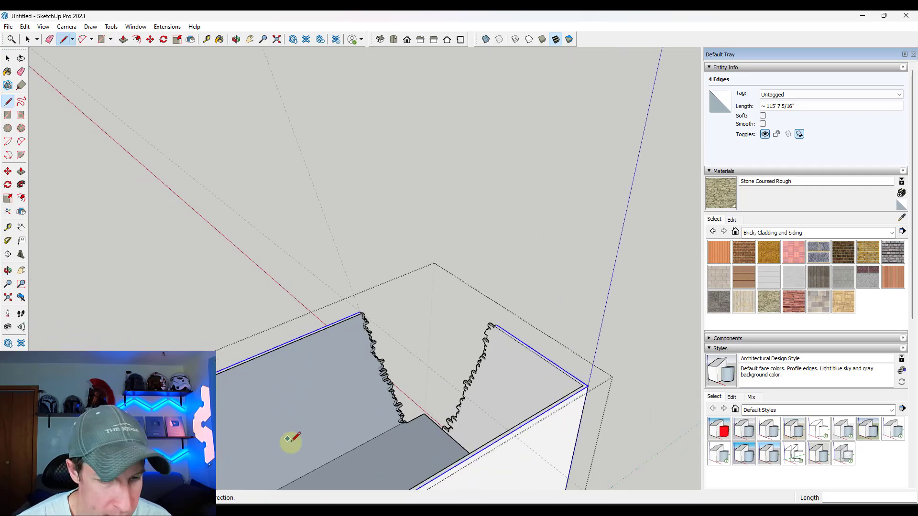
scroll(372, 436, "up", 6)
scroll(461, 402, "down", 10)
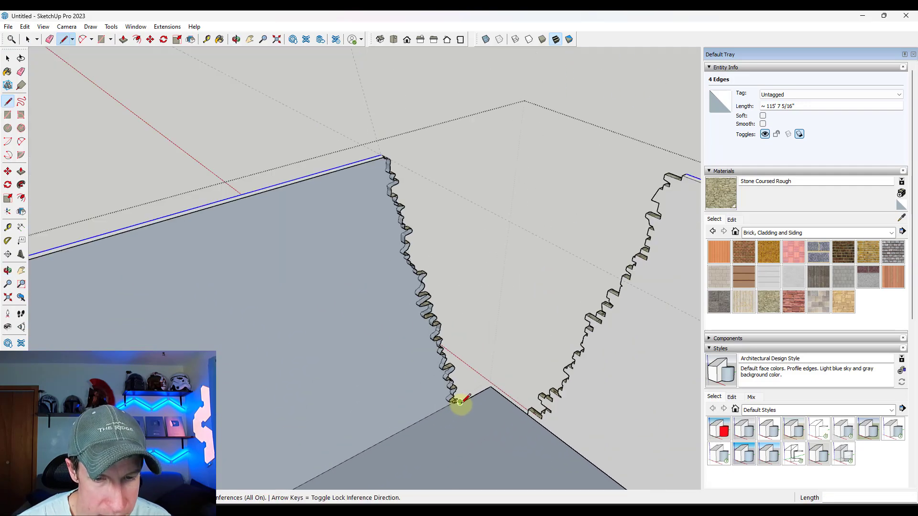
middle_click_drag(460, 410, 173, 321)
scroll(175, 322, "up", 6)
scroll(221, 345, "up", 2)
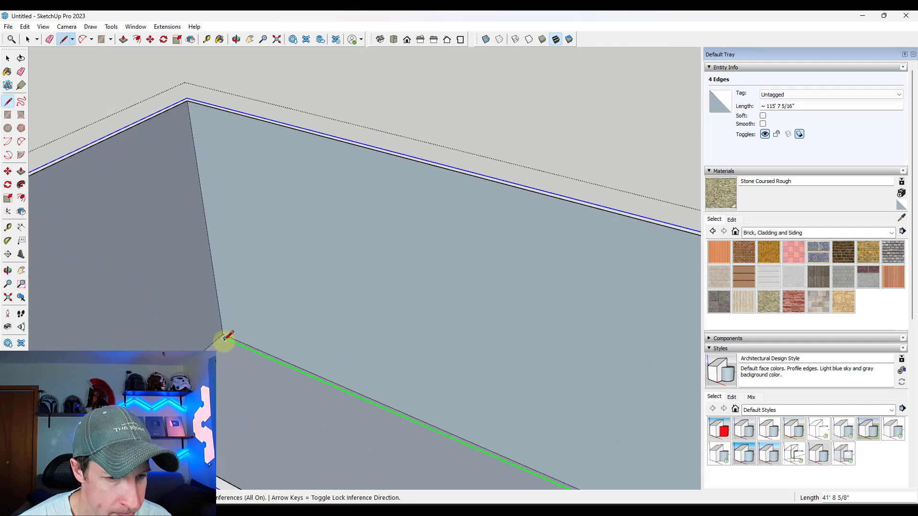
left_click(186, 100)
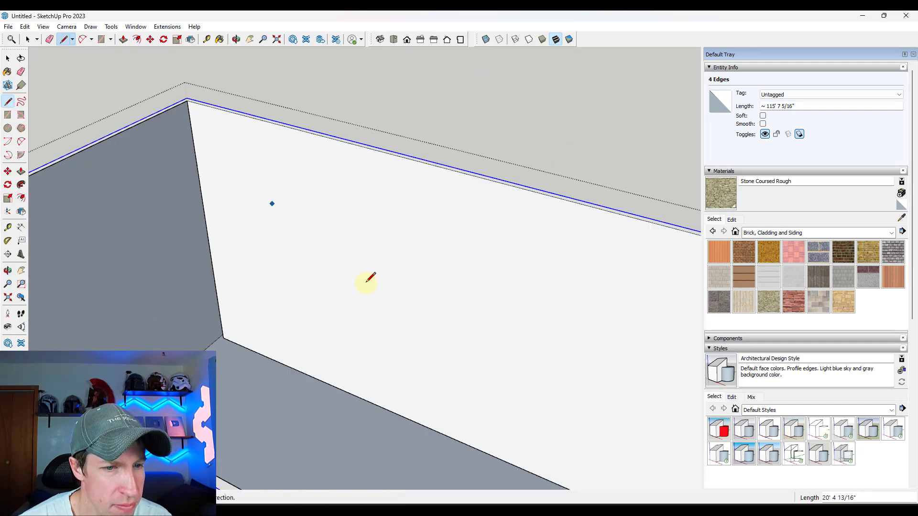
Draw the remaining lines along the floor and inner corners to form the inner faces of the other walls
scroll(348, 260, "down", 2)
left_click(260, 327)
middle_click_drag(268, 330, 167, 330)
left_click(305, 352)
key("space")
scroll(306, 344, "down", 4)
middle_click_drag(501, 305, 210, 253)
scroll(342, 250, "up", 6)
middle_click_drag(248, 202, 150, 131)
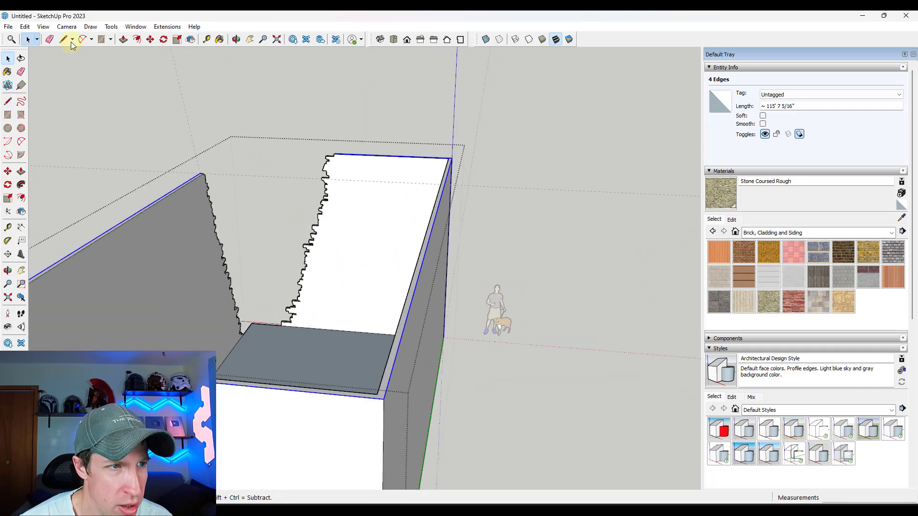
Close the building group and unhide the glass curtain wall
left_click(76, 67)
left_click(24, 26)
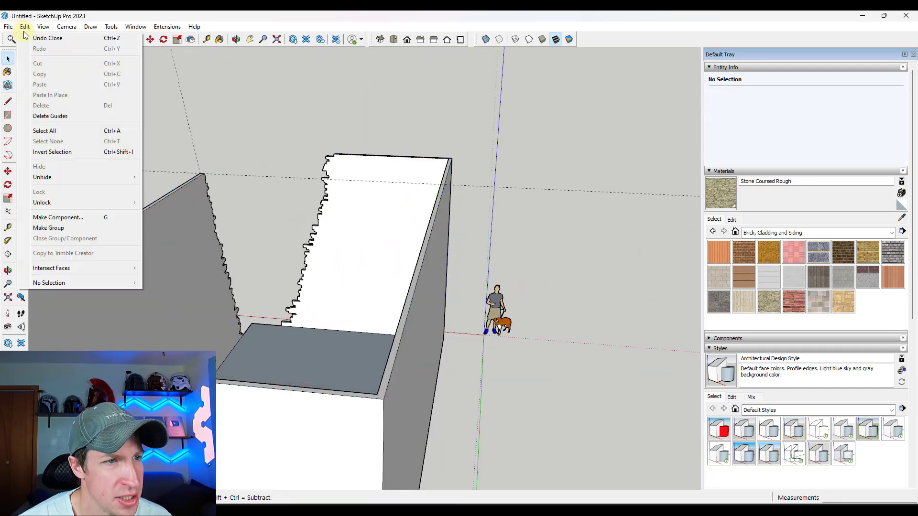
mouse_move(108, 179)
left_click(161, 204)
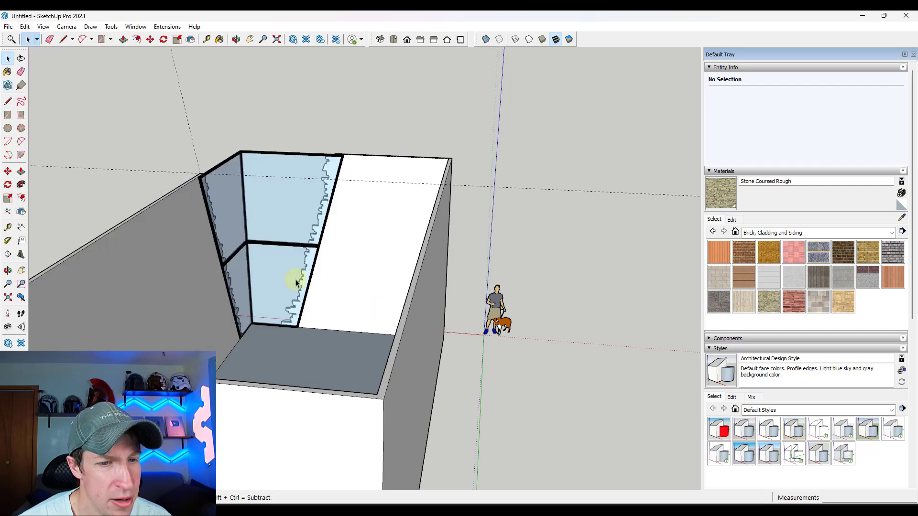
scroll(327, 290, "up", 3)
mouse_move(328, 289)
middle_mouse_down()
mouse_move(400, 211)
mouse_move(253, 287)
mouse_move(75, 305)
mouse_move(81, 383)
mouse_move(129, 430)
mouse_move(106, 421)
middle_mouse_up()
middle_click_drag(239, 258, 248, 254)
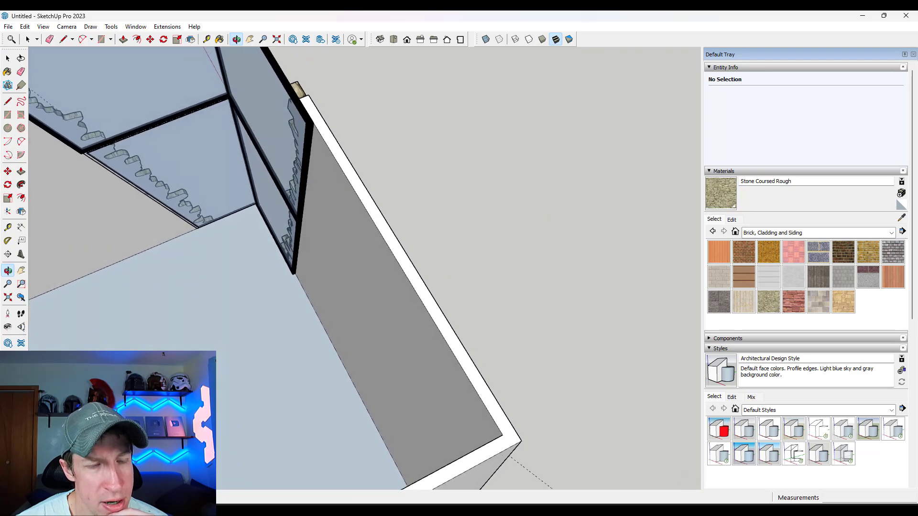